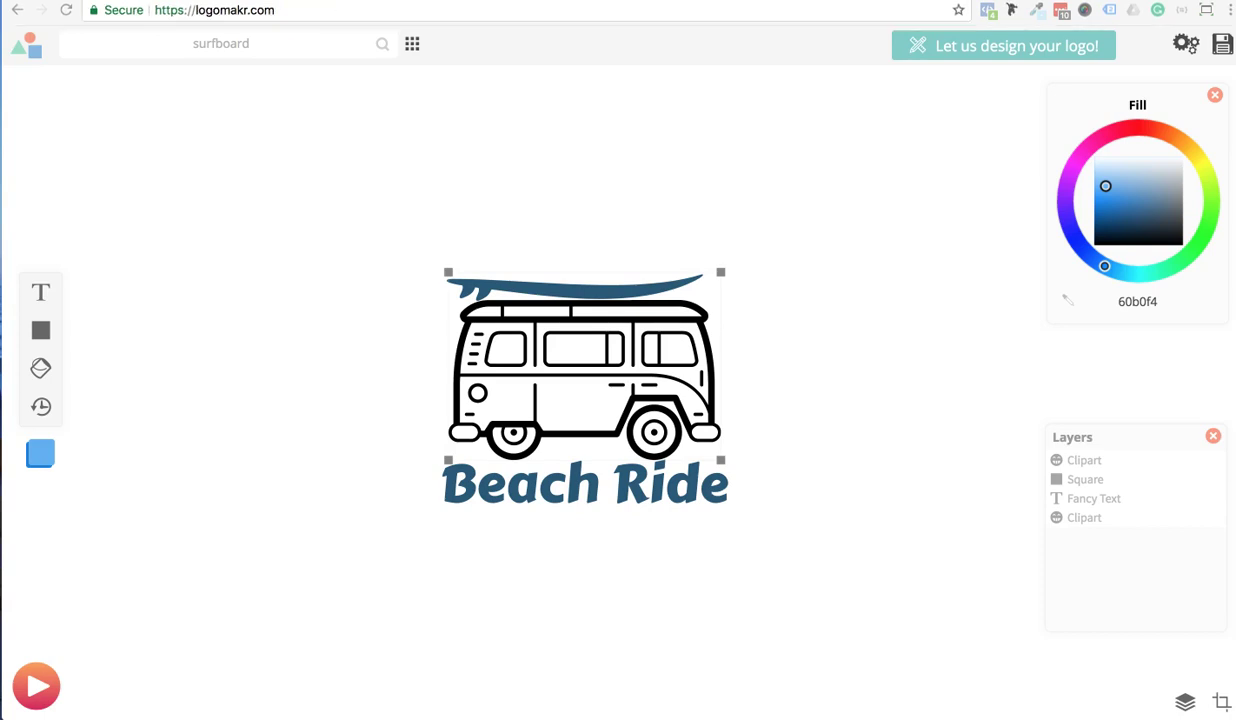
Hide the white Circle layer and the top Clipart layer to reveal the hat-wearing figure.
{"action": "left_click", "coordinate": [334, 430]}
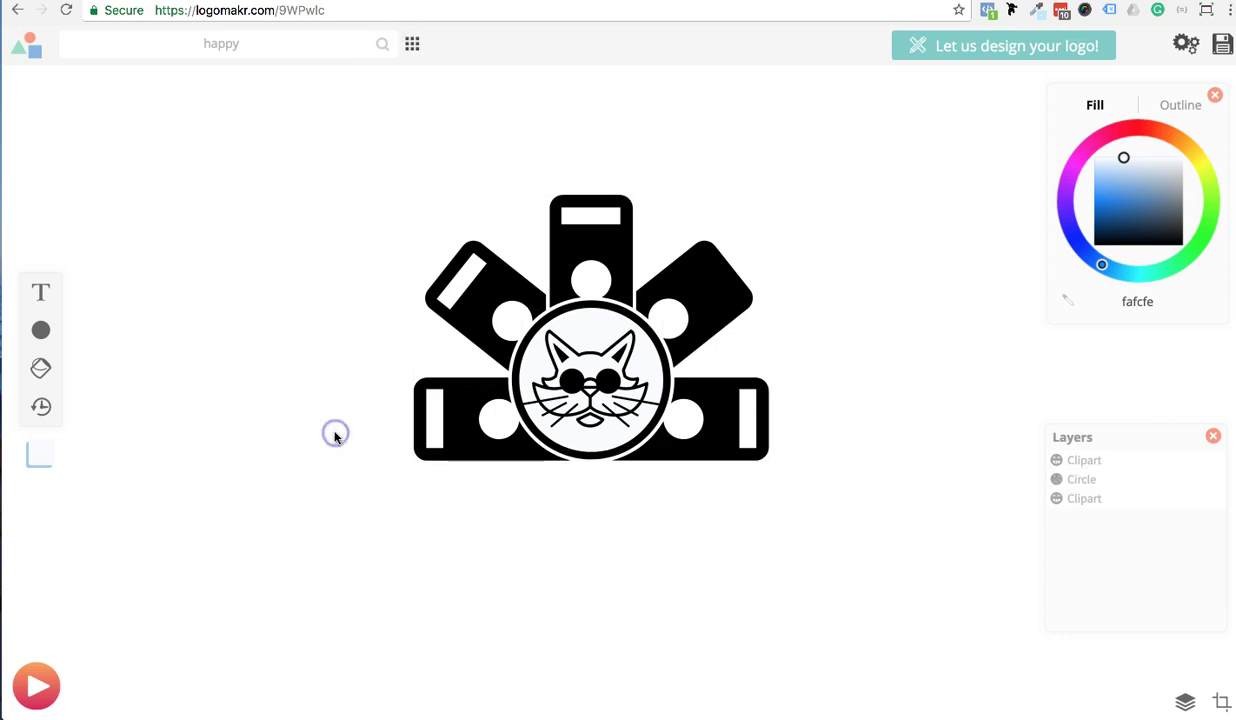
{"action": "left_click", "coordinate": [599, 400]}
{"action": "left_click", "coordinate": [599, 400]}
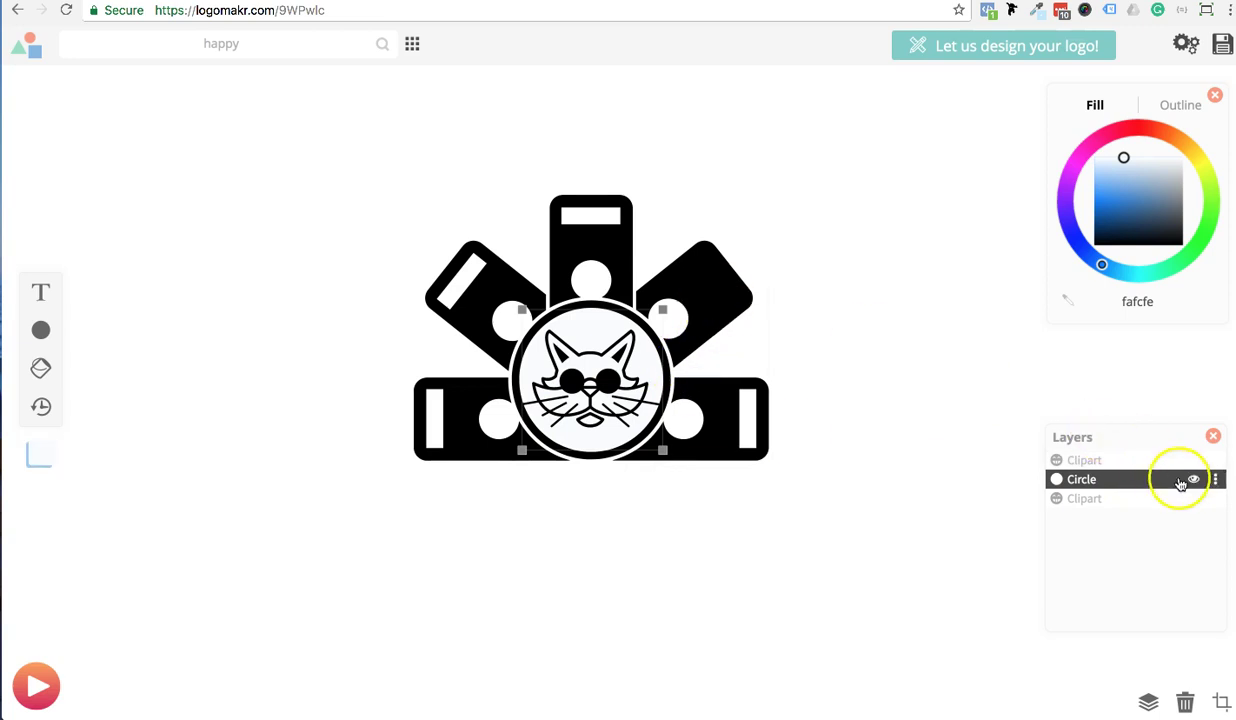
{"action": "left_click", "coordinate": [1195, 482]}
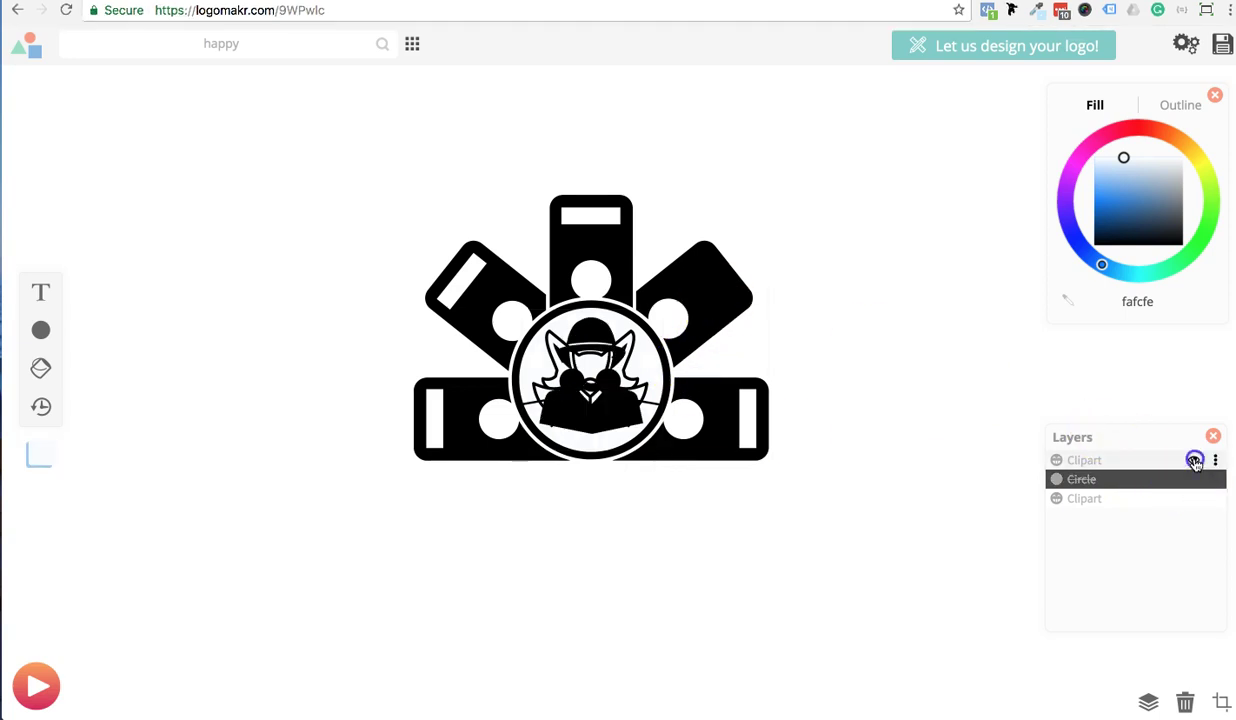
{"action": "left_click", "coordinate": [1195, 461]}
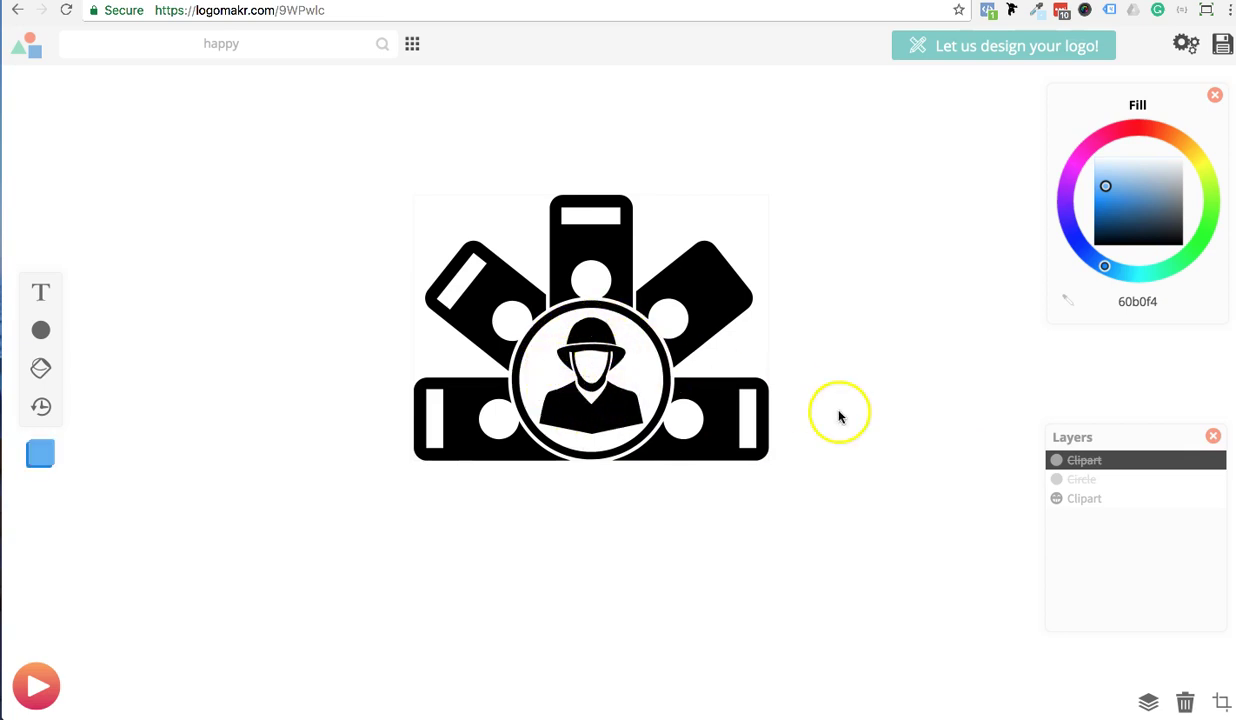
Add a circle about 163 px wide, centre it inside the black ring, and fill it ffffff.
{"action": "mouse_move", "coordinate": [45, 331]}
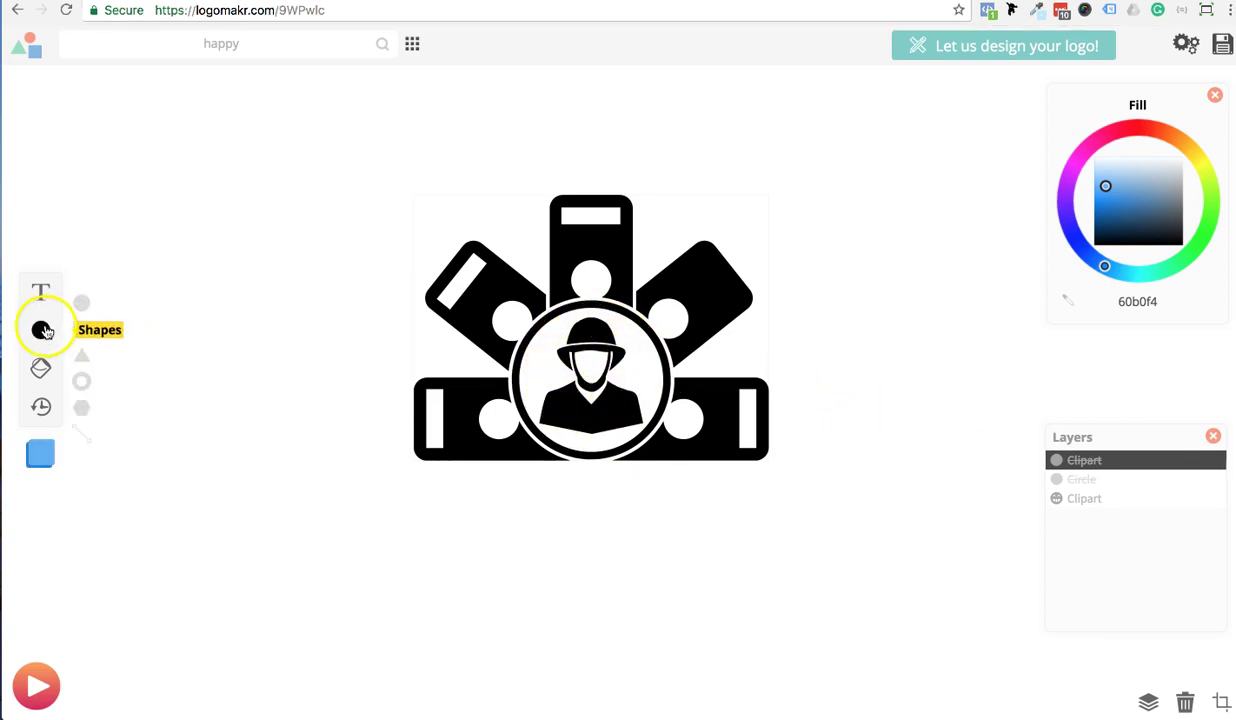
{"action": "left_click", "coordinate": [81, 303]}
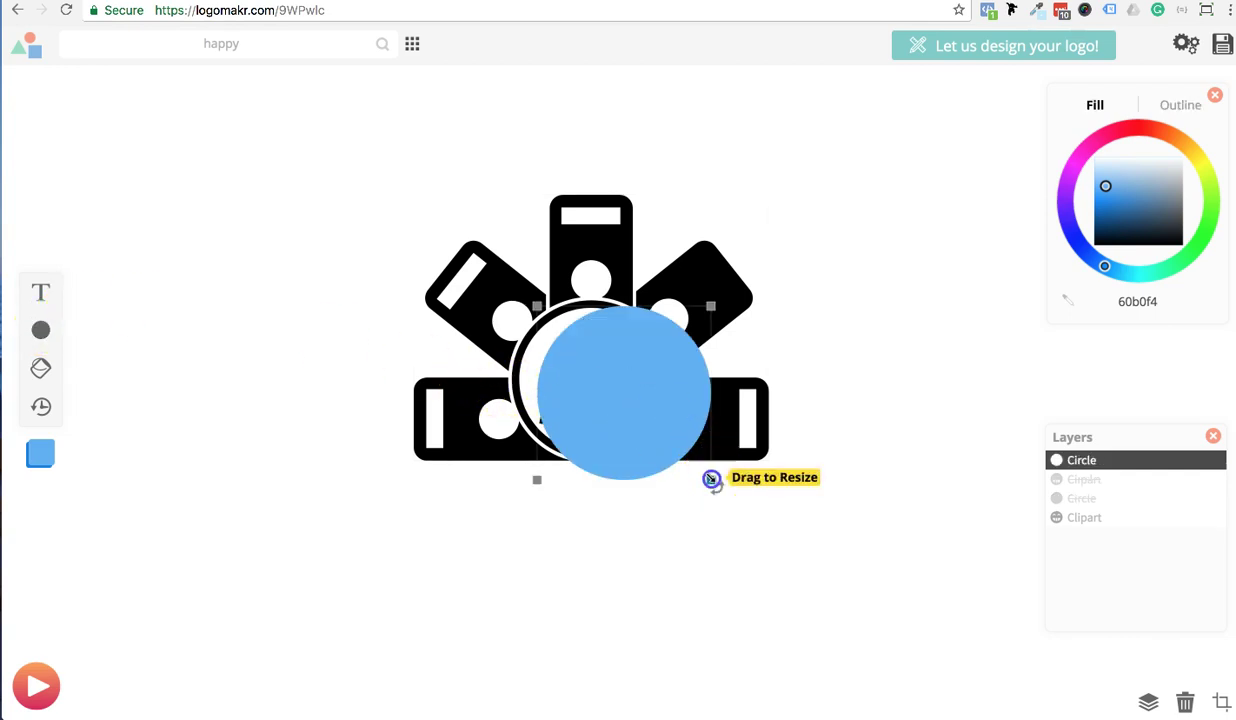
{"action": "left_click_drag", "start_coordinate": [710, 478], "coordinate": [679, 457]}
{"action": "left_click", "coordinate": [630, 382]}
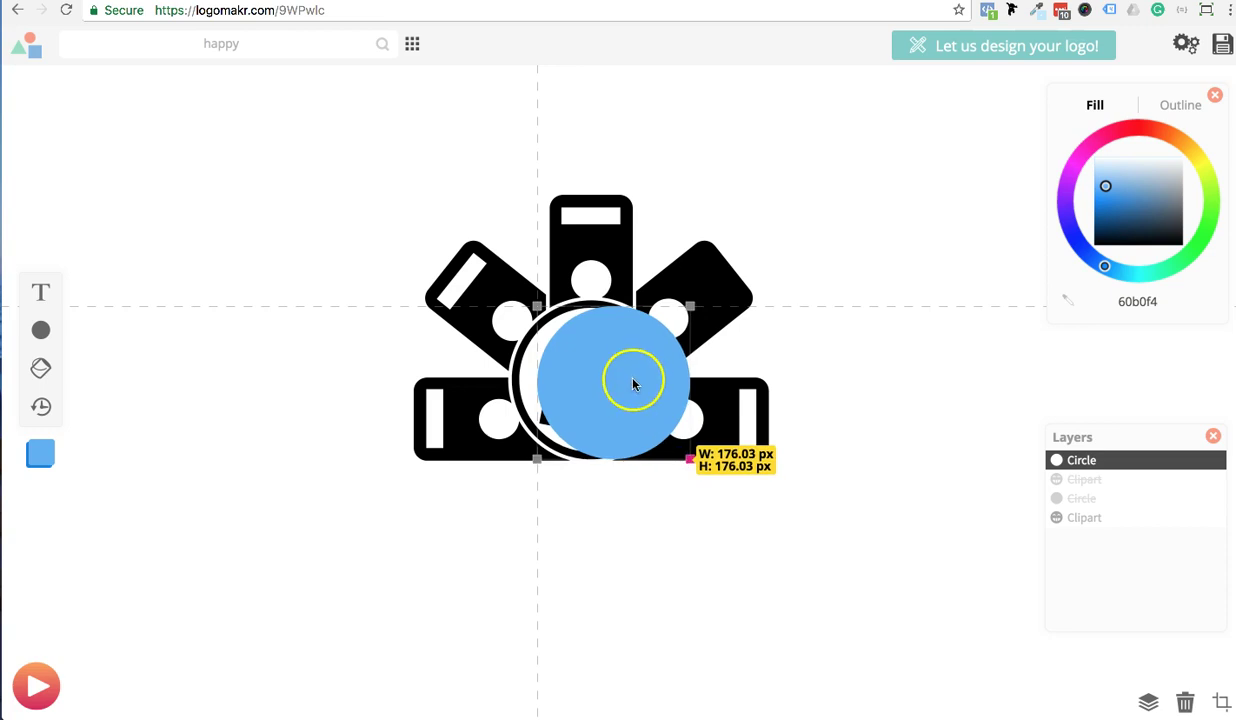
{"action": "left_click_drag", "start_coordinate": [625, 380], "coordinate": [607, 376]}
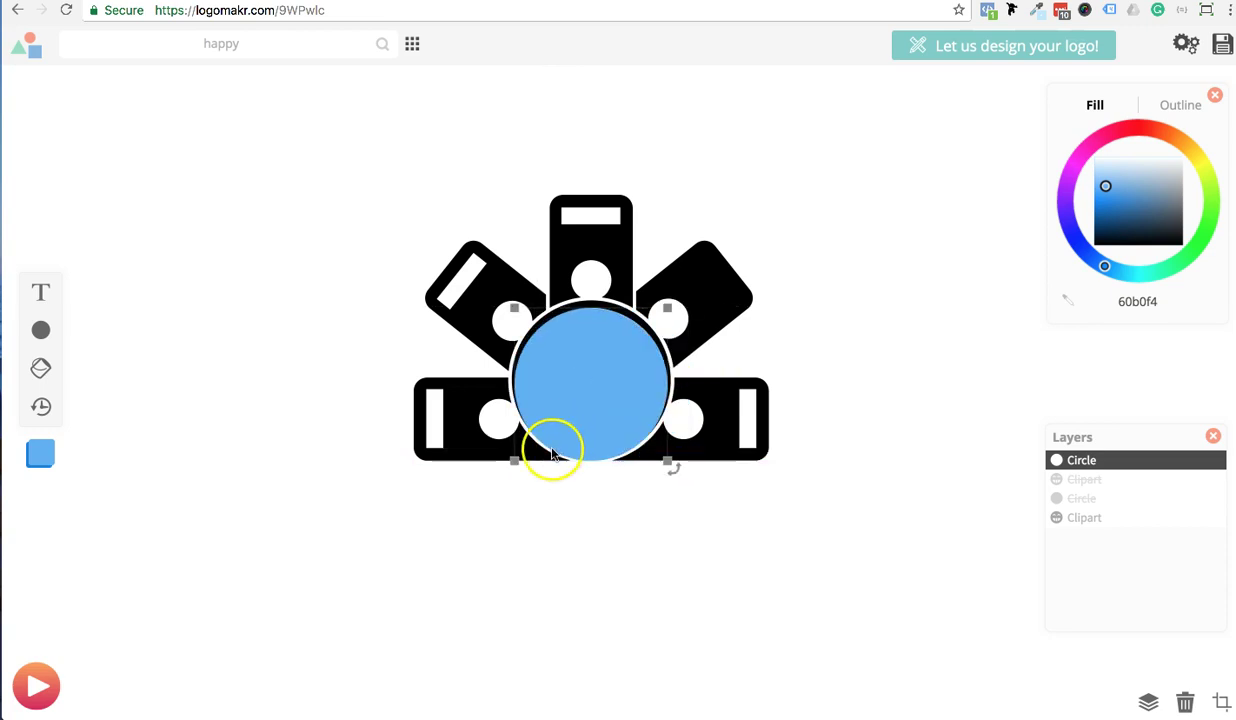
{"action": "left_click_drag", "start_coordinate": [512, 462], "coordinate": [535, 429]}
{"action": "left_click_drag", "start_coordinate": [607, 376], "coordinate": [604, 376]}
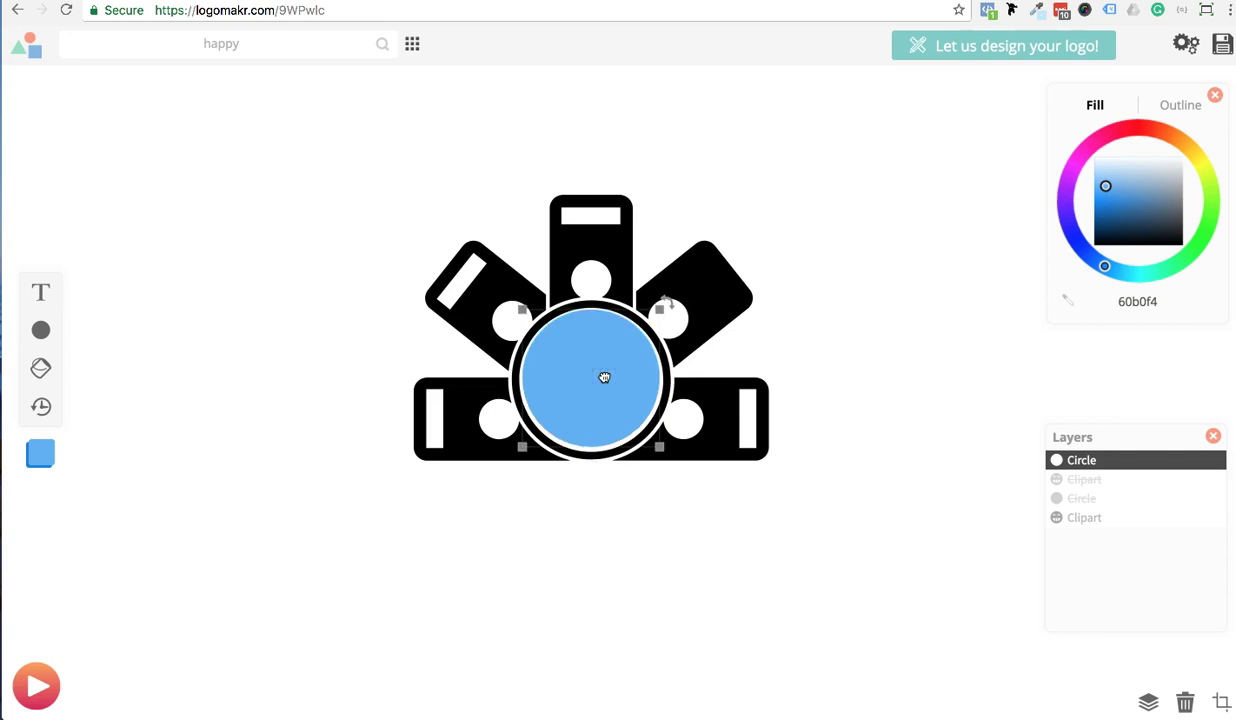
{"action": "key", "text": "Down"}
{"action": "key", "text": "Down"}
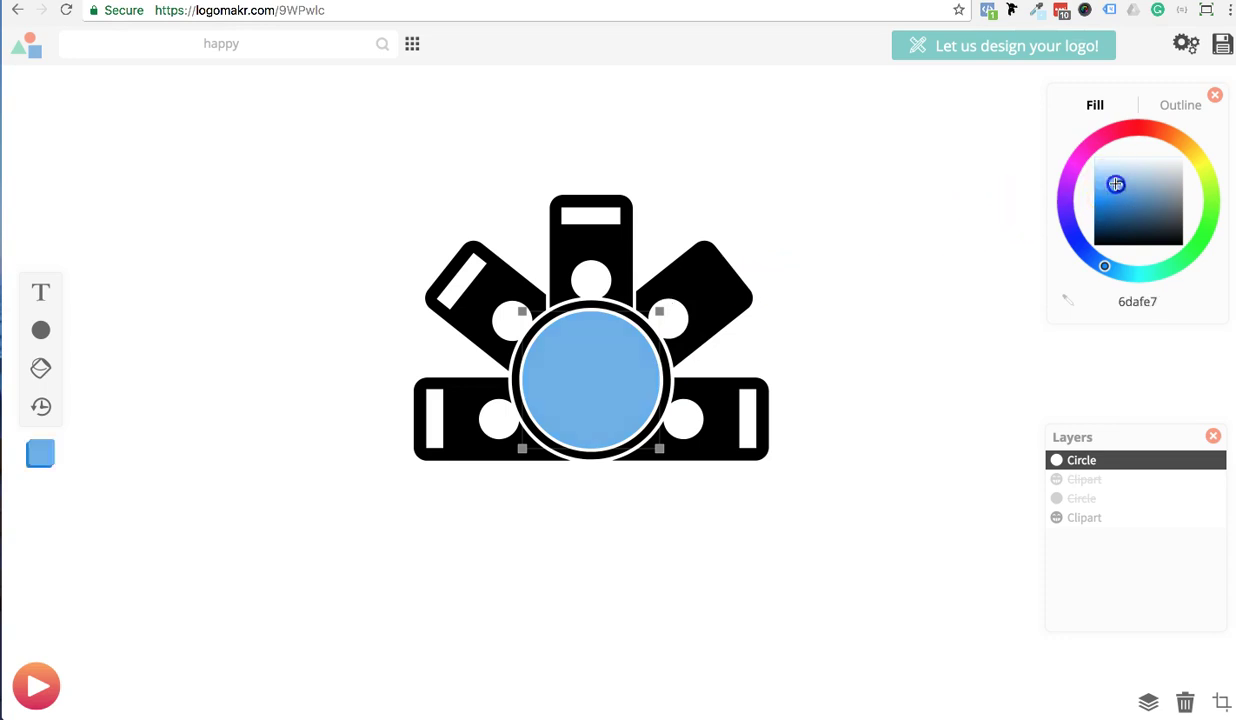
{"action": "left_click_drag", "start_coordinate": [1107, 160], "coordinate": [1108, 155]}
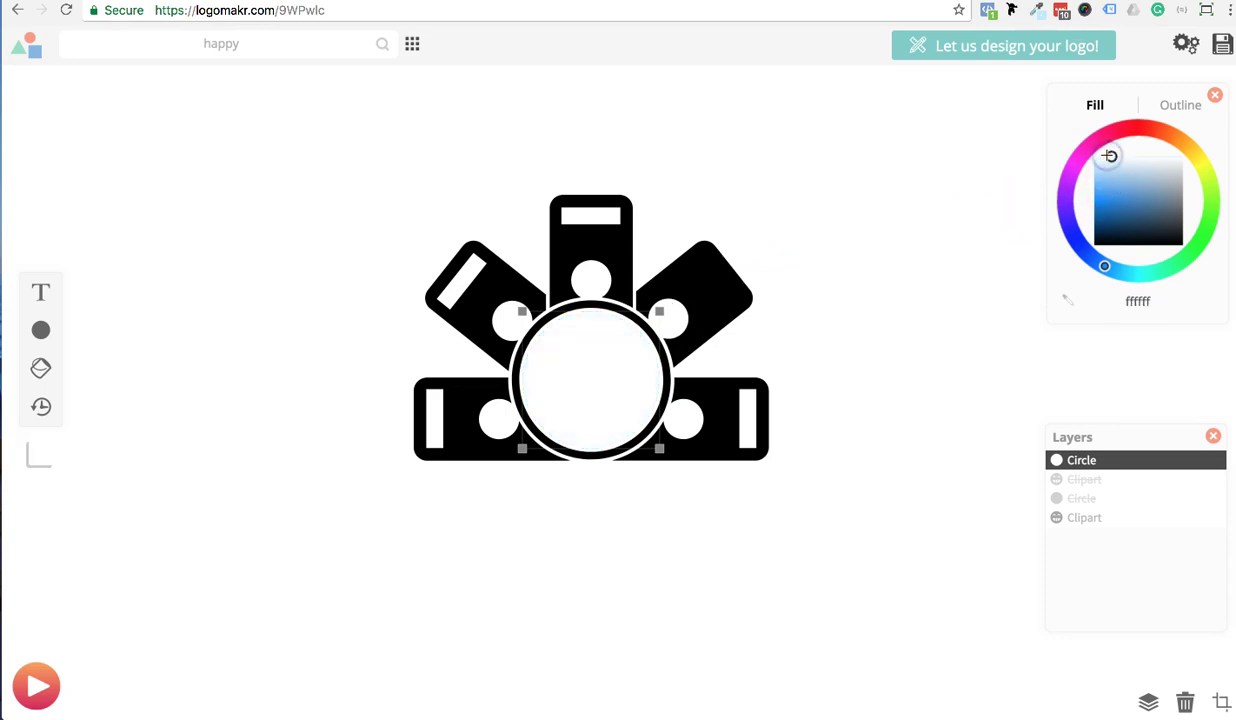
Search the clipart library for 'cat', leaving the underlying Clipart layer hidden.
{"action": "left_click", "coordinate": [921, 247]}
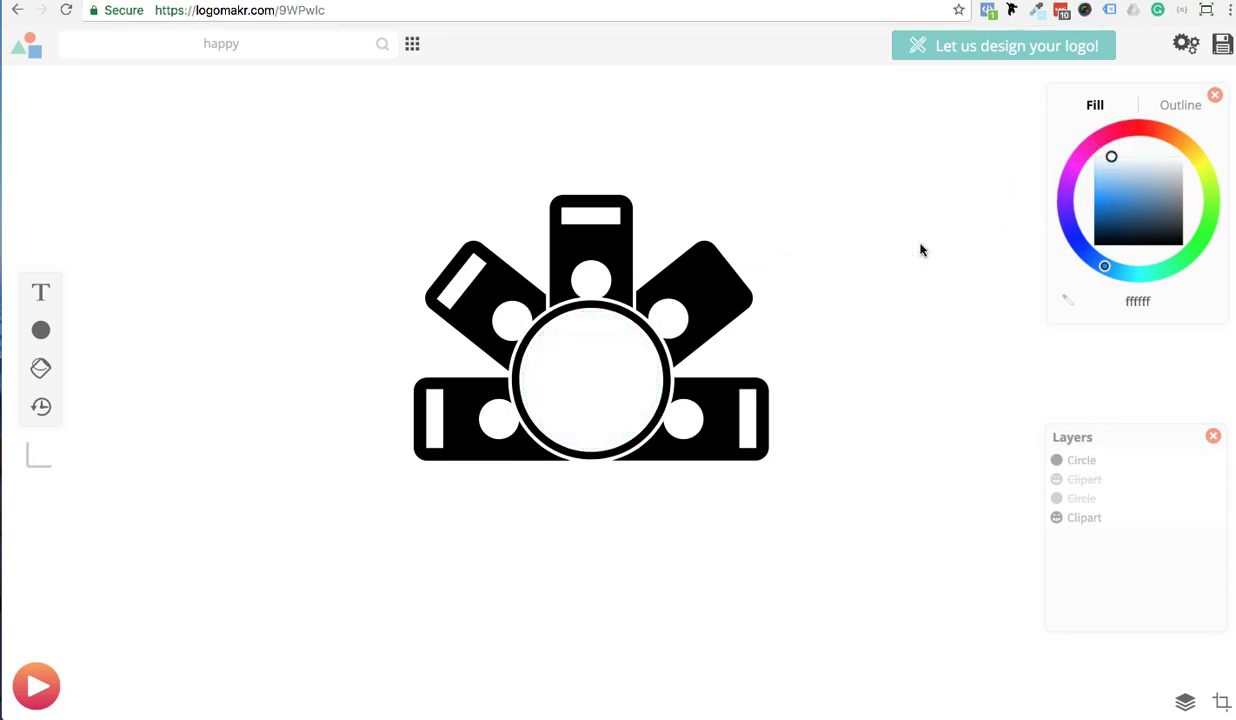
{"action": "mouse_move", "coordinate": [1140, 483]}
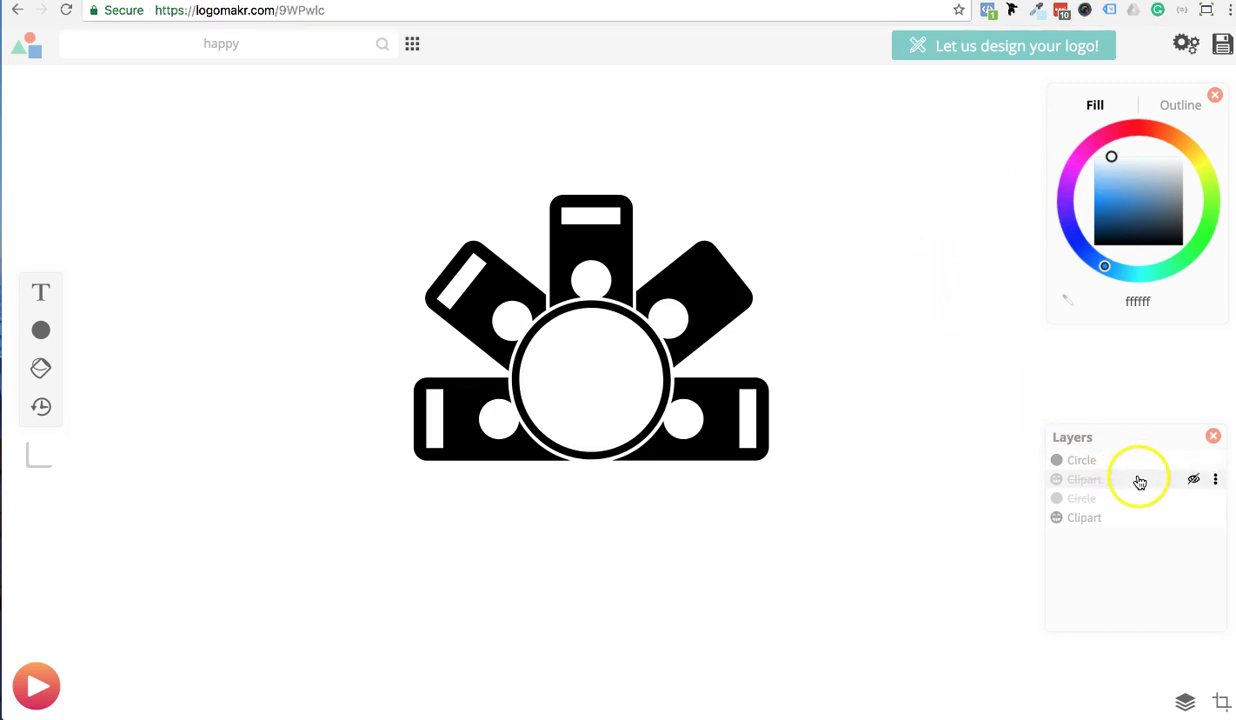
{"action": "left_click", "coordinate": [1196, 481]}
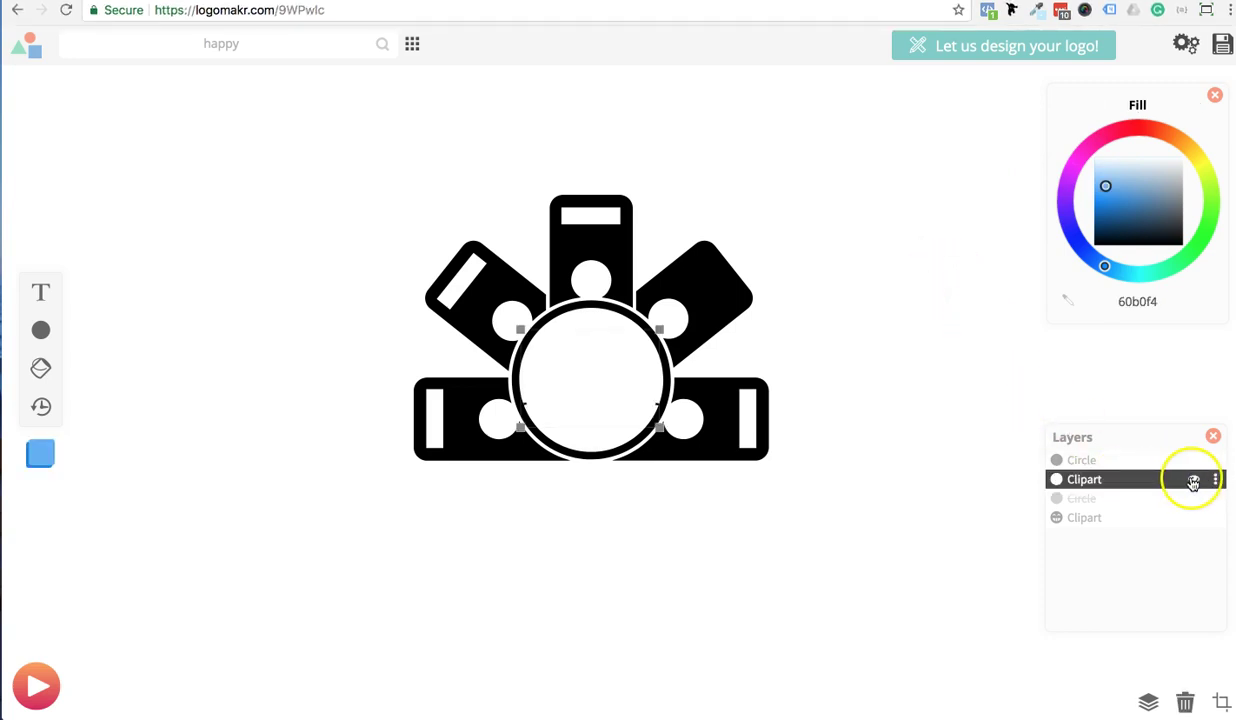
{"action": "left_click", "coordinate": [1191, 480]}
{"action": "left_click", "coordinate": [864, 323]}
{"action": "left_click", "coordinate": [257, 48]}
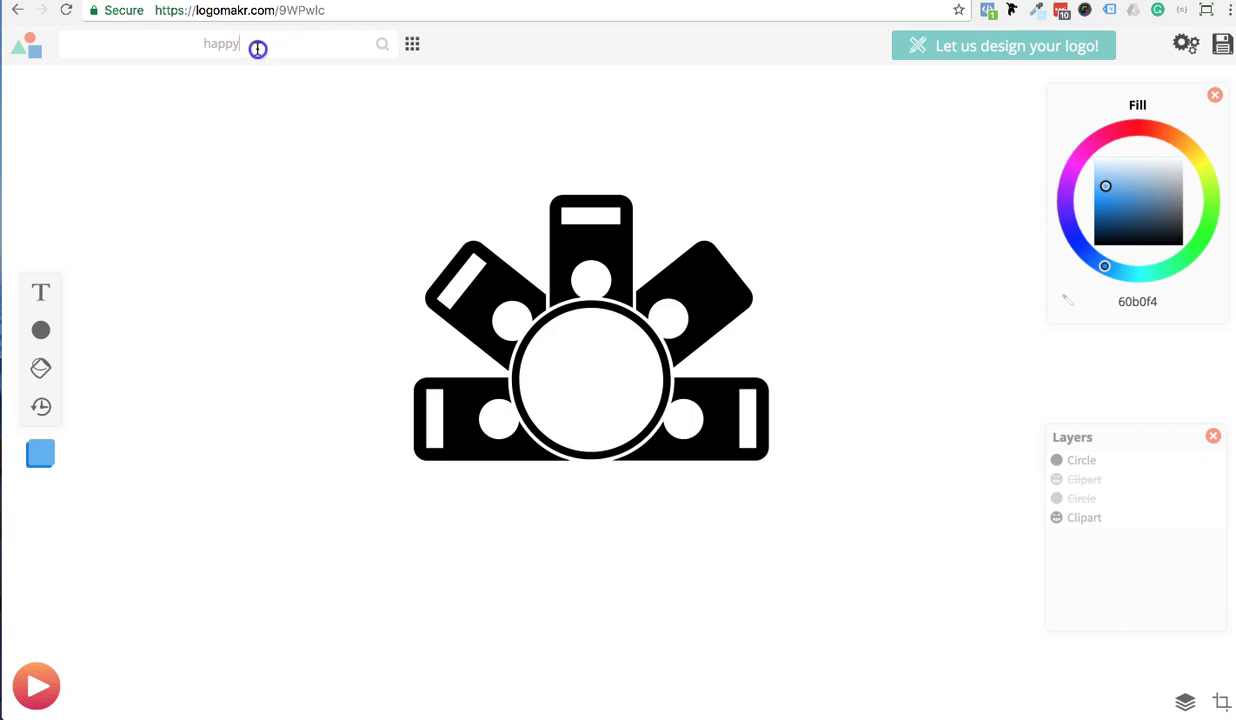
{"action": "left_click", "coordinate": [256, 51]}
{"action": "key", "text": "Return"}
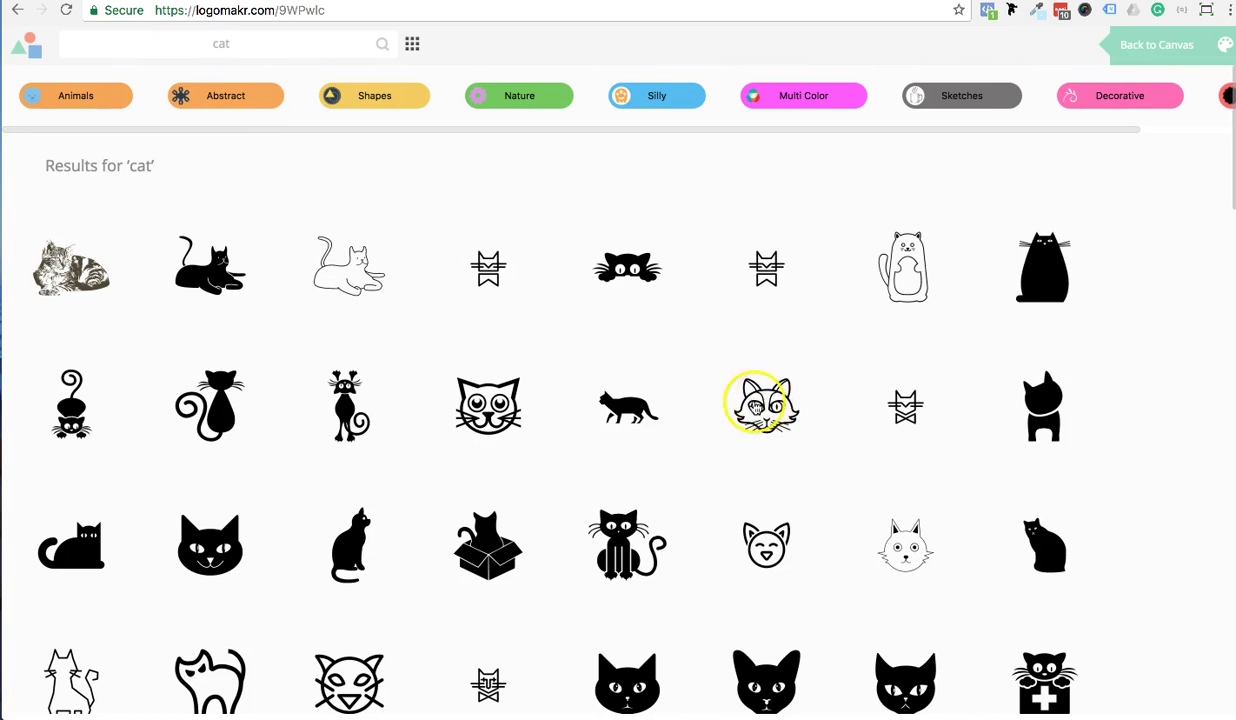
Add the big-eyed cat face clipart, shrink it, and centre it in the white circle.
{"action": "left_click", "coordinate": [505, 392]}
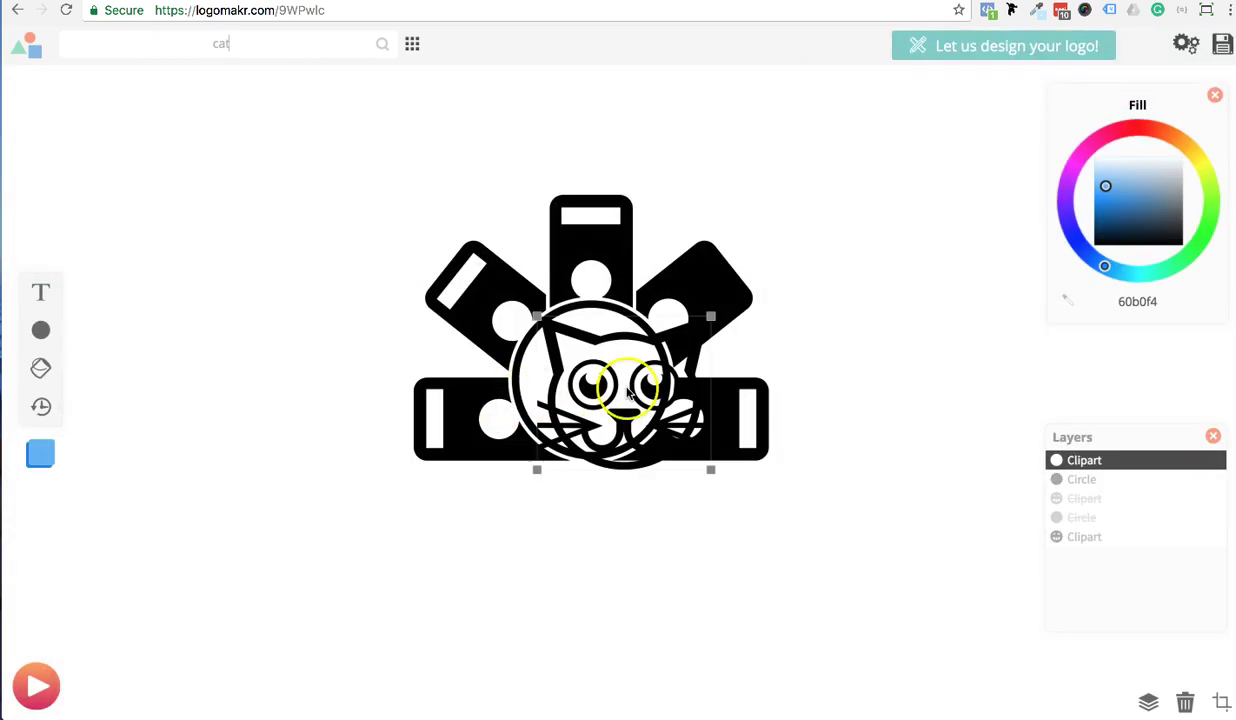
{"action": "left_click_drag", "start_coordinate": [680, 455], "coordinate": [657, 432]}
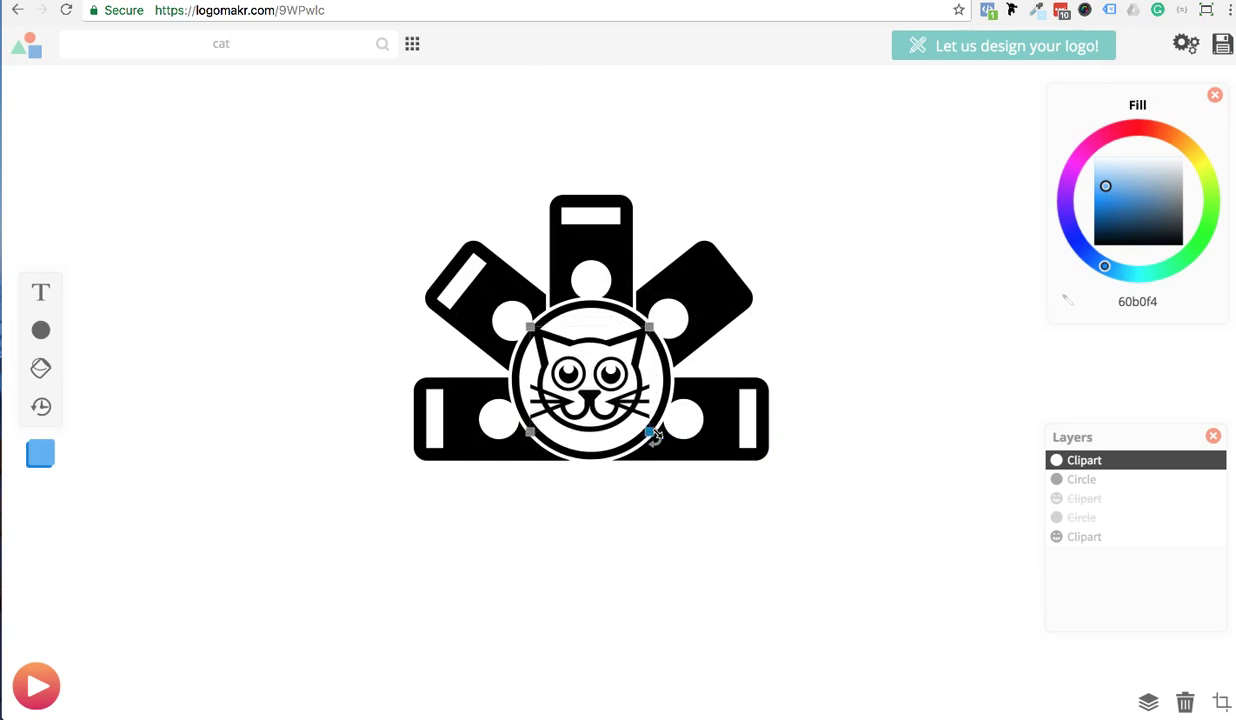
{"action": "left_click", "coordinate": [535, 338]}
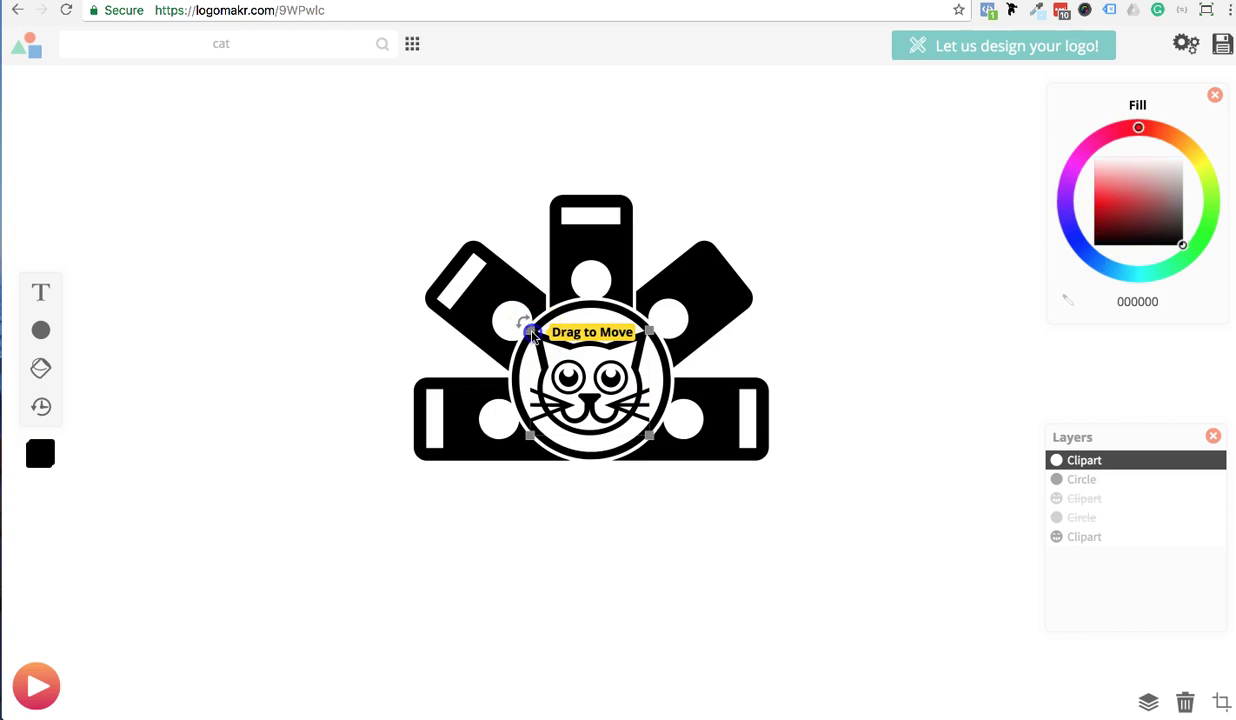
{"action": "left_click_drag", "start_coordinate": [535, 336], "coordinate": [562, 343]}
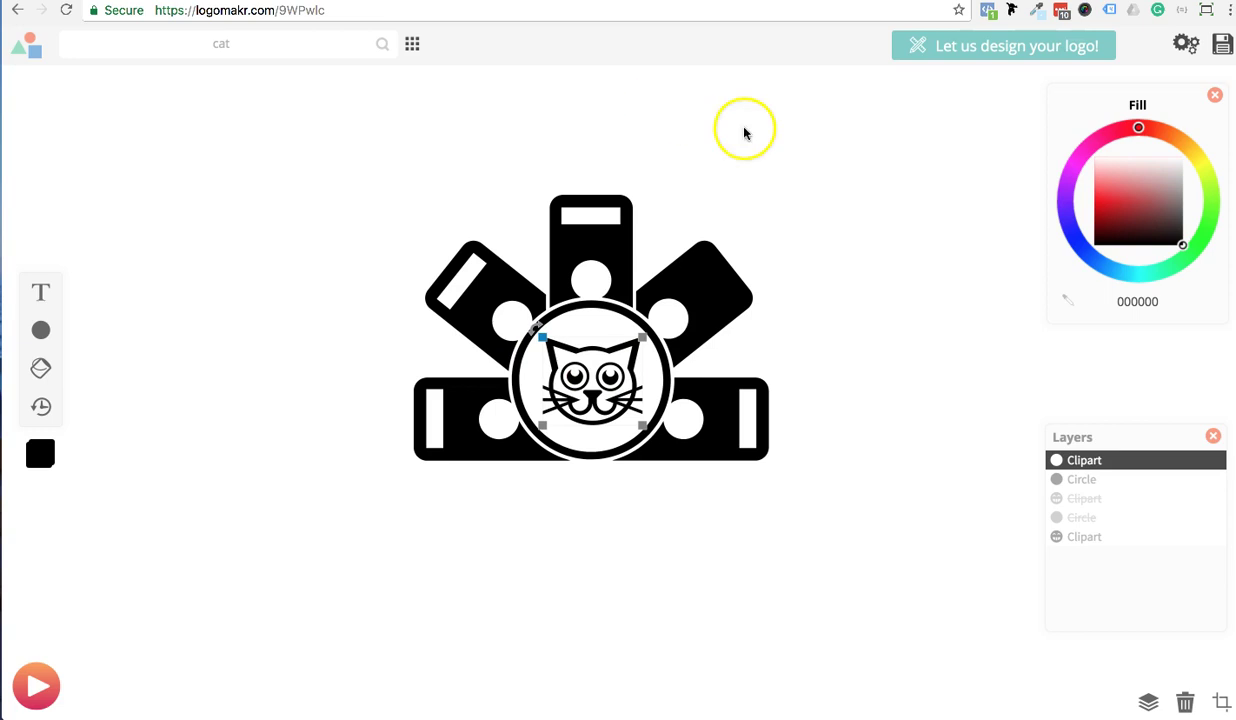
{"action": "left_click", "coordinate": [785, 155]}
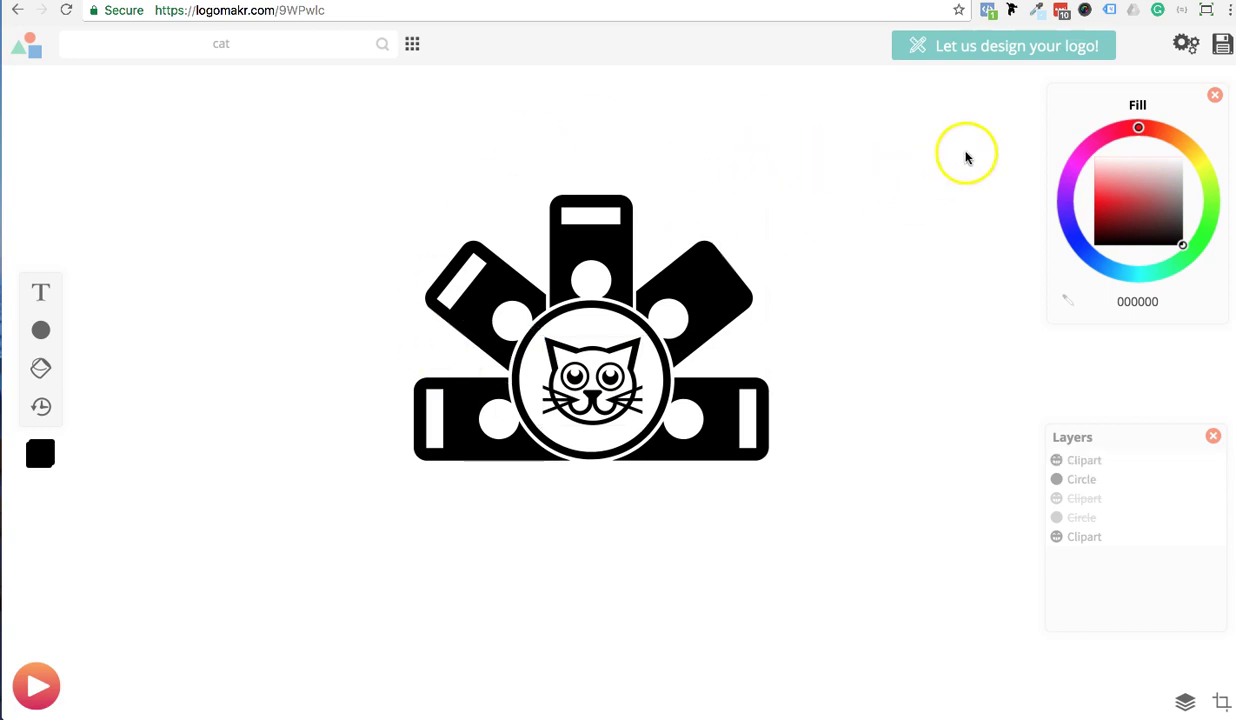
Download the cat badge as the free credited PNG, check it in Preview, then close the download options.
{"action": "left_click", "coordinate": [1222, 47]}
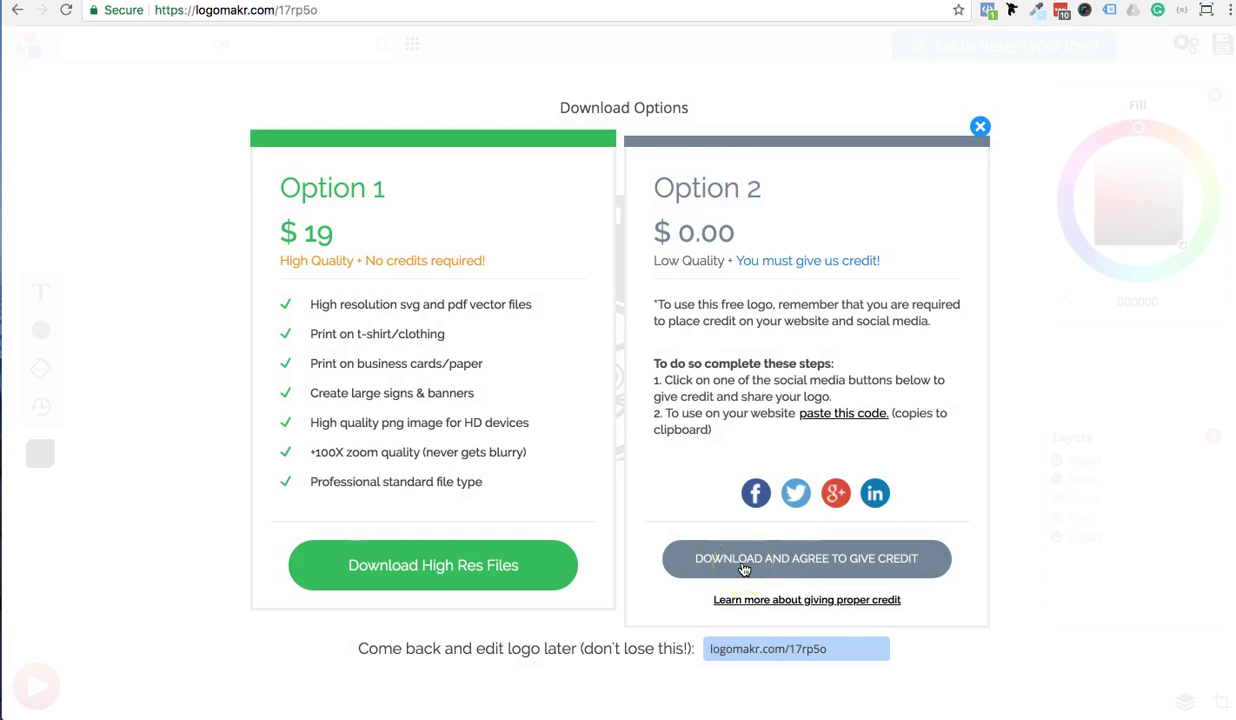
{"action": "left_click", "coordinate": [744, 569]}
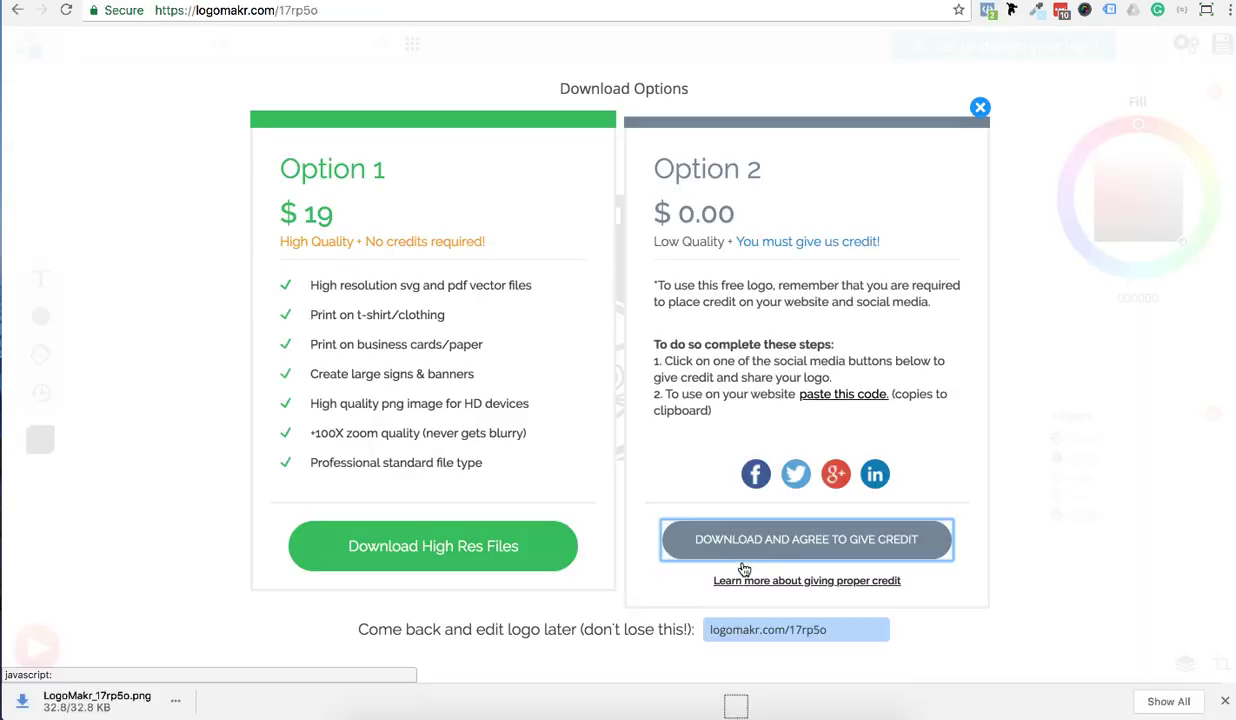
{"action": "left_click", "coordinate": [139, 693]}
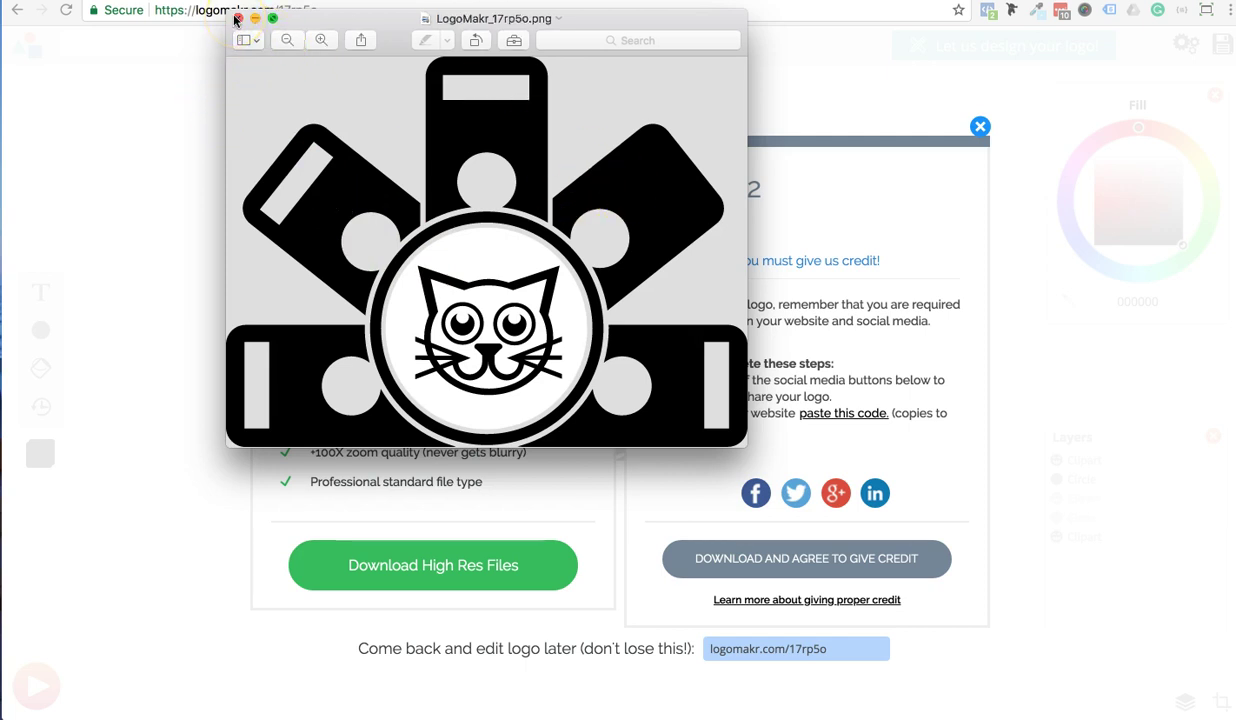
{"action": "left_click", "coordinate": [237, 19]}
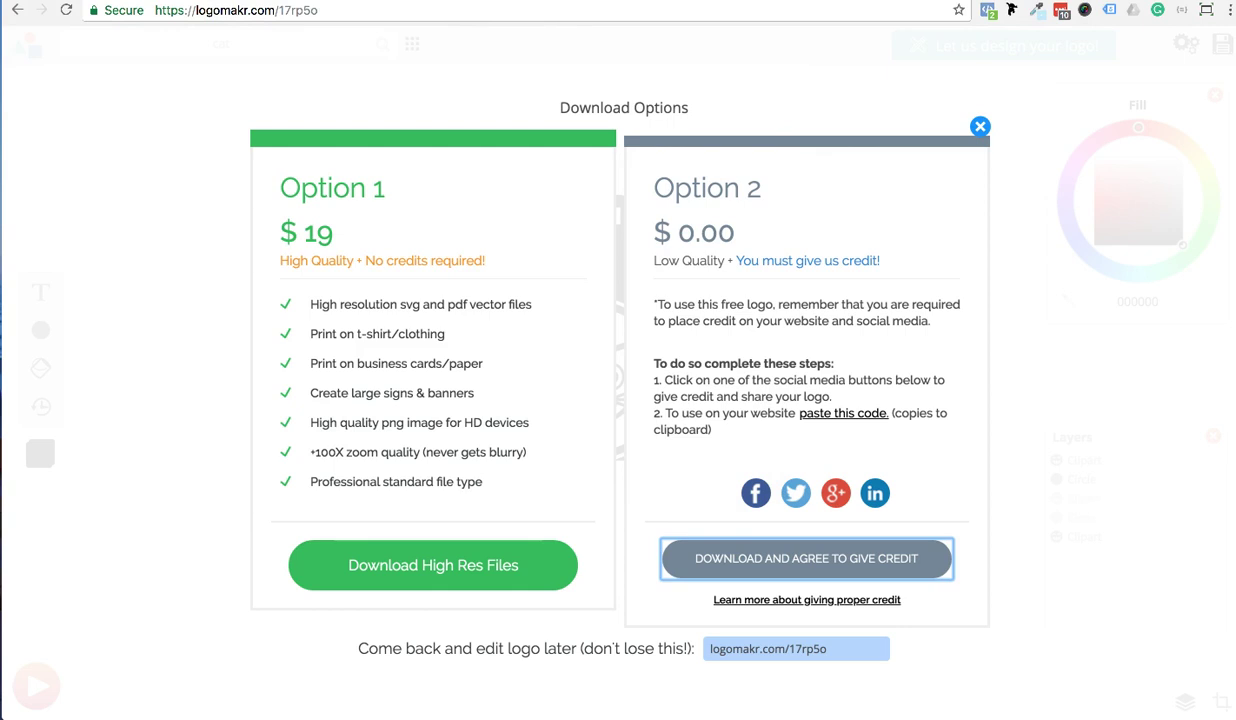
{"action": "key", "text": "Escape"}
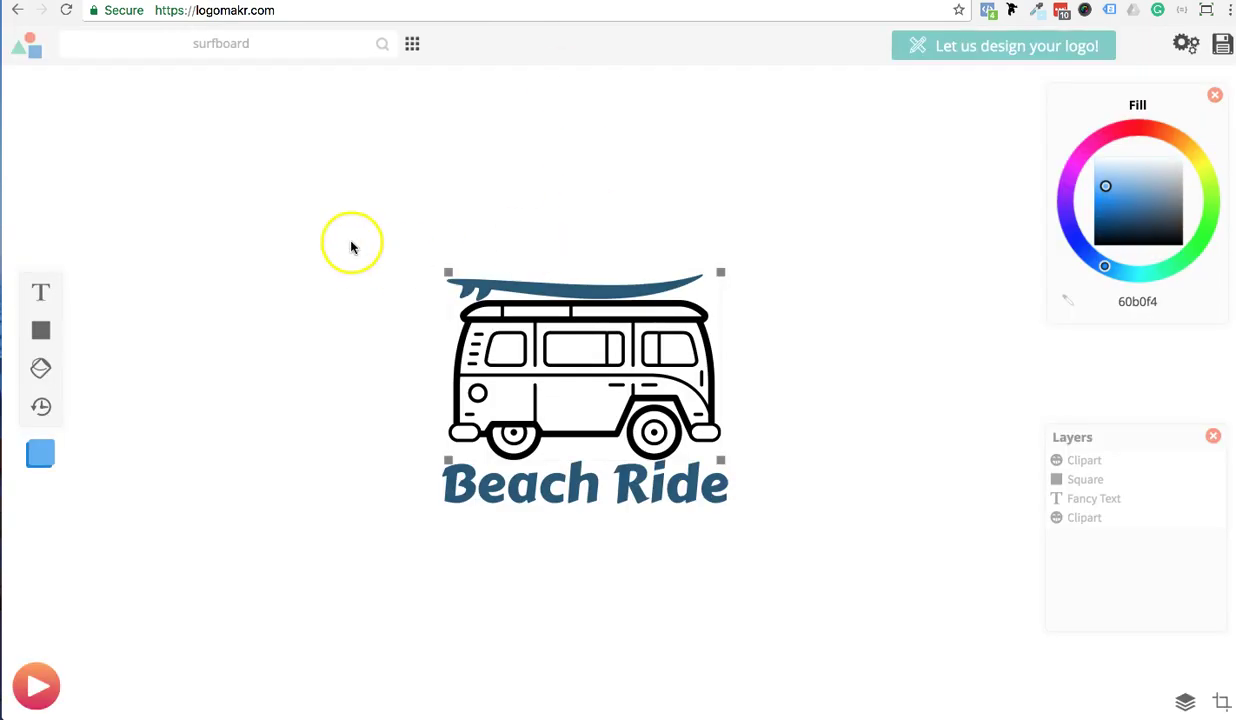
Toggle the surfboard and white square layers, ending with the surfboard visible on the van roof.
{"action": "left_click", "coordinate": [596, 284]}
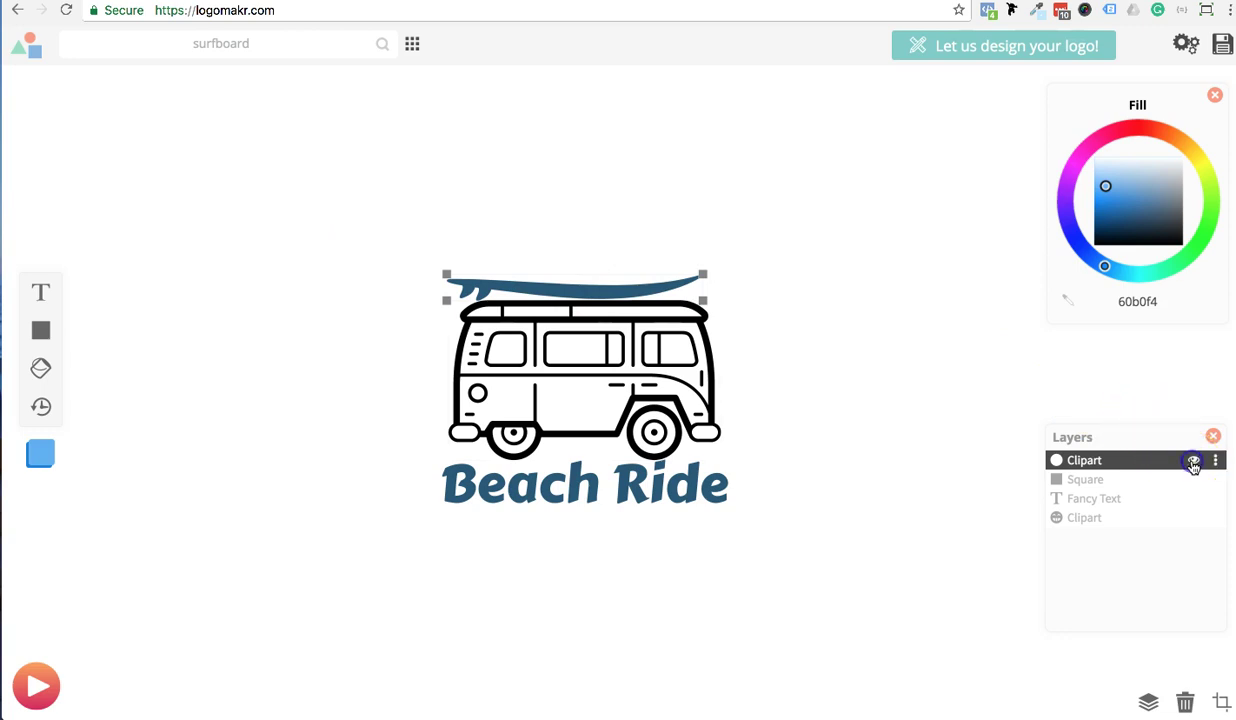
{"action": "left_click", "coordinate": [1193, 463]}
{"action": "left_click", "coordinate": [1193, 481]}
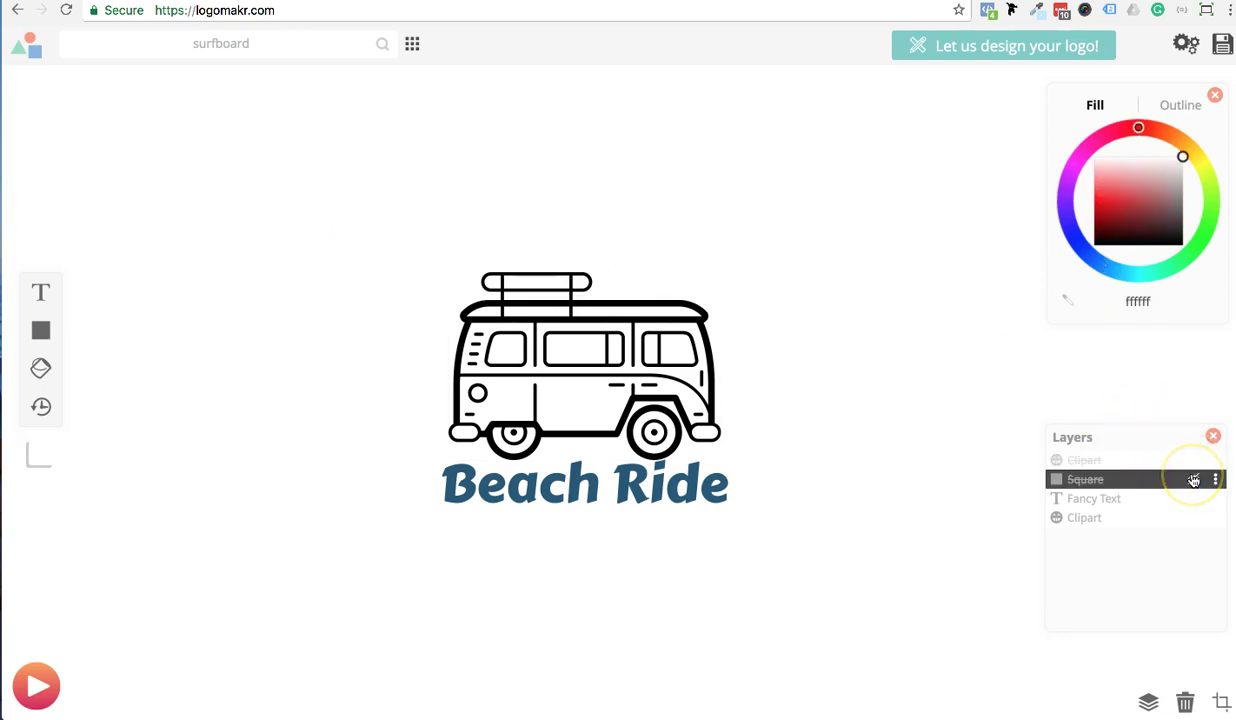
{"action": "left_click", "coordinate": [1193, 481]}
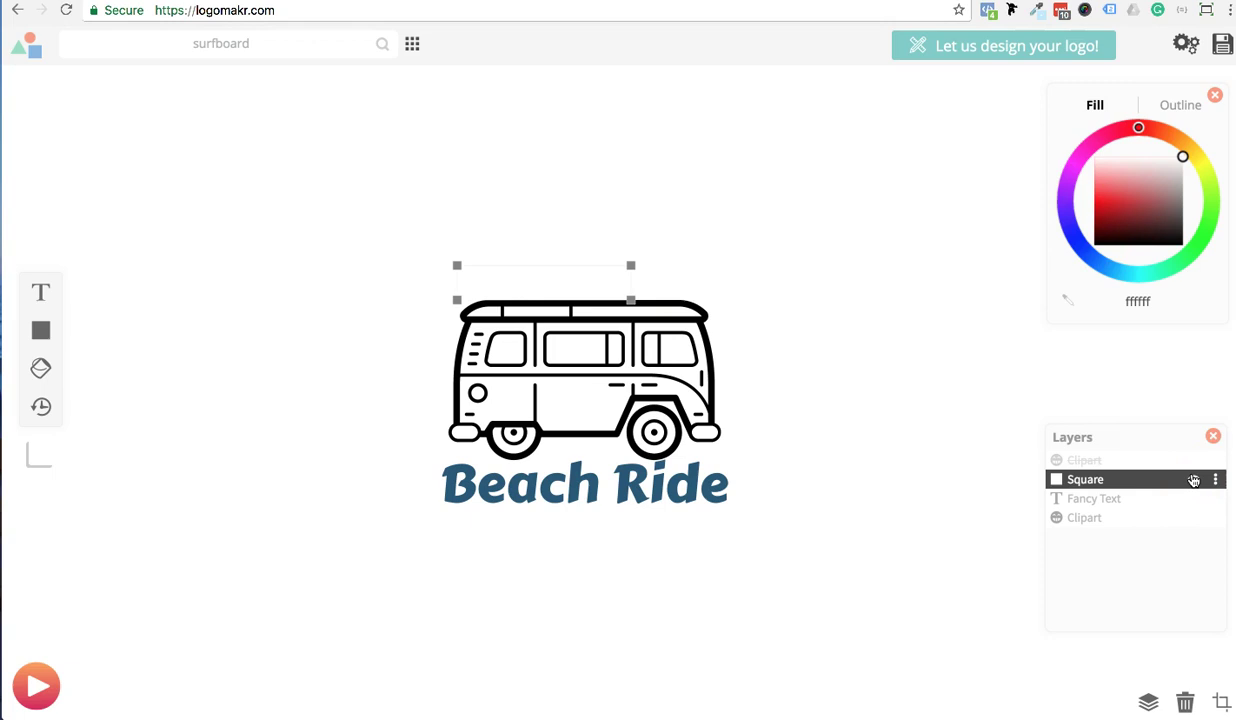
{"action": "left_click", "coordinate": [1191, 459]}
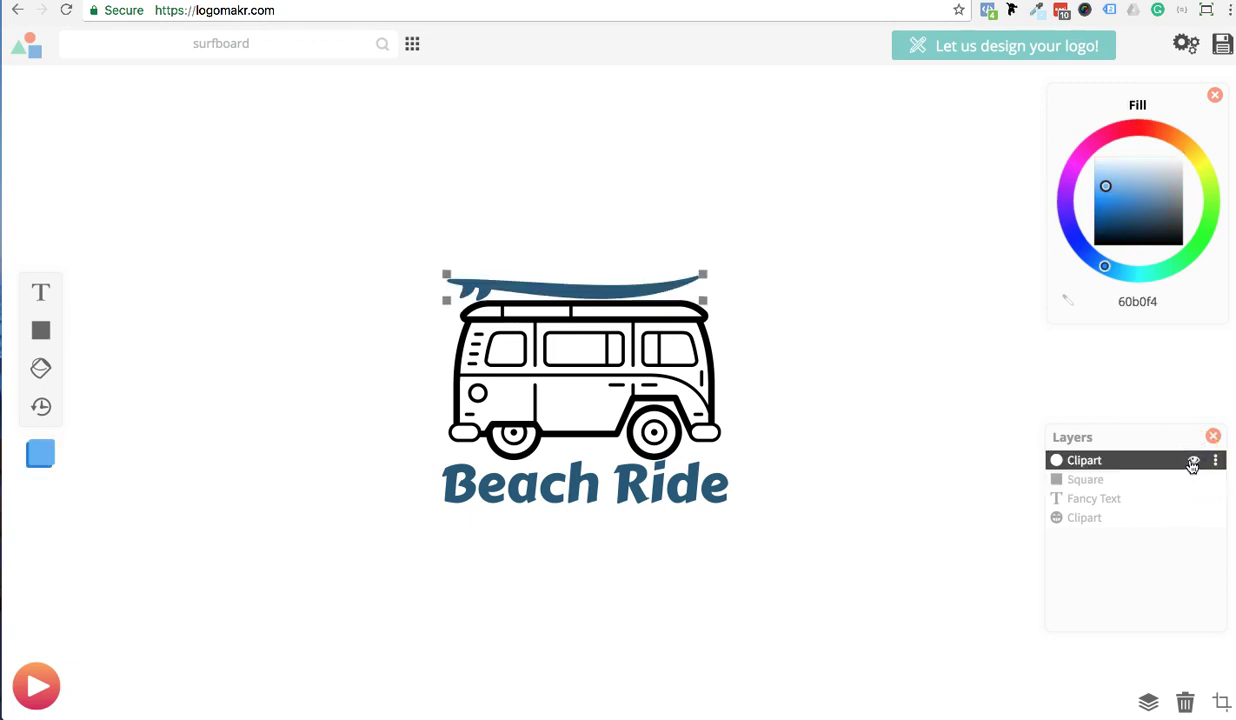
{"action": "left_click", "coordinate": [1193, 461]}
{"action": "left_click", "coordinate": [1115, 481]}
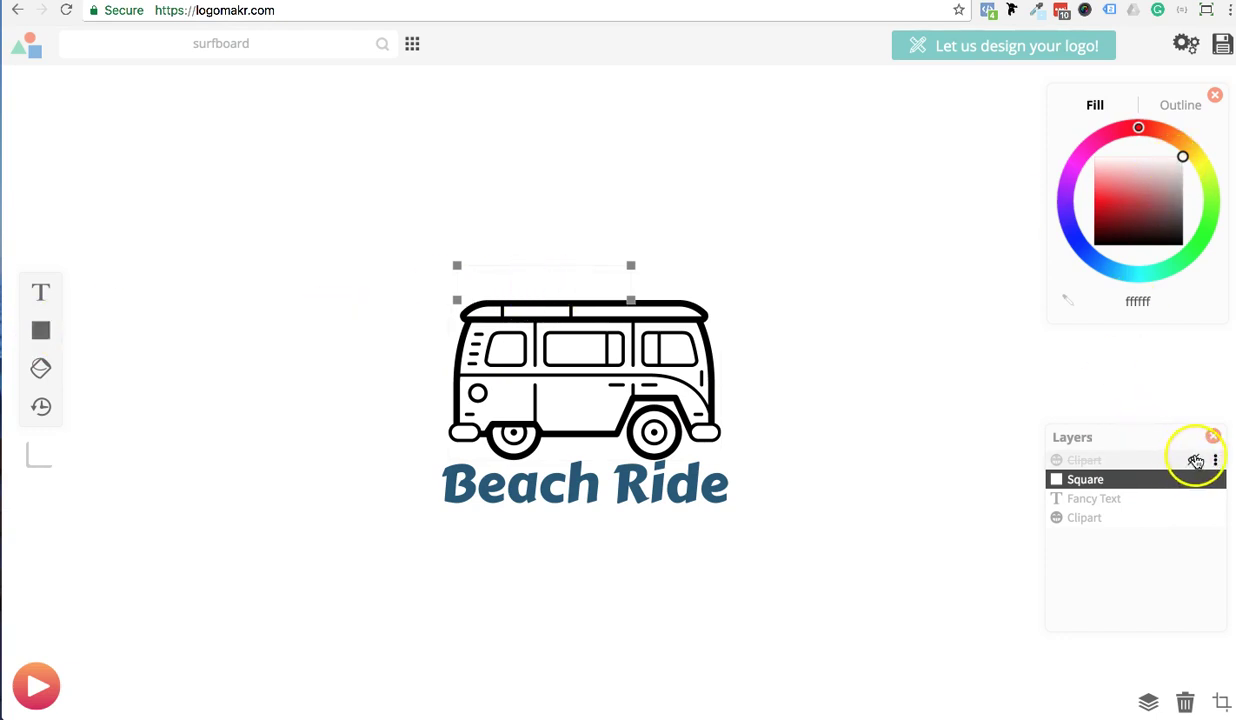
{"action": "left_click", "coordinate": [1196, 461]}
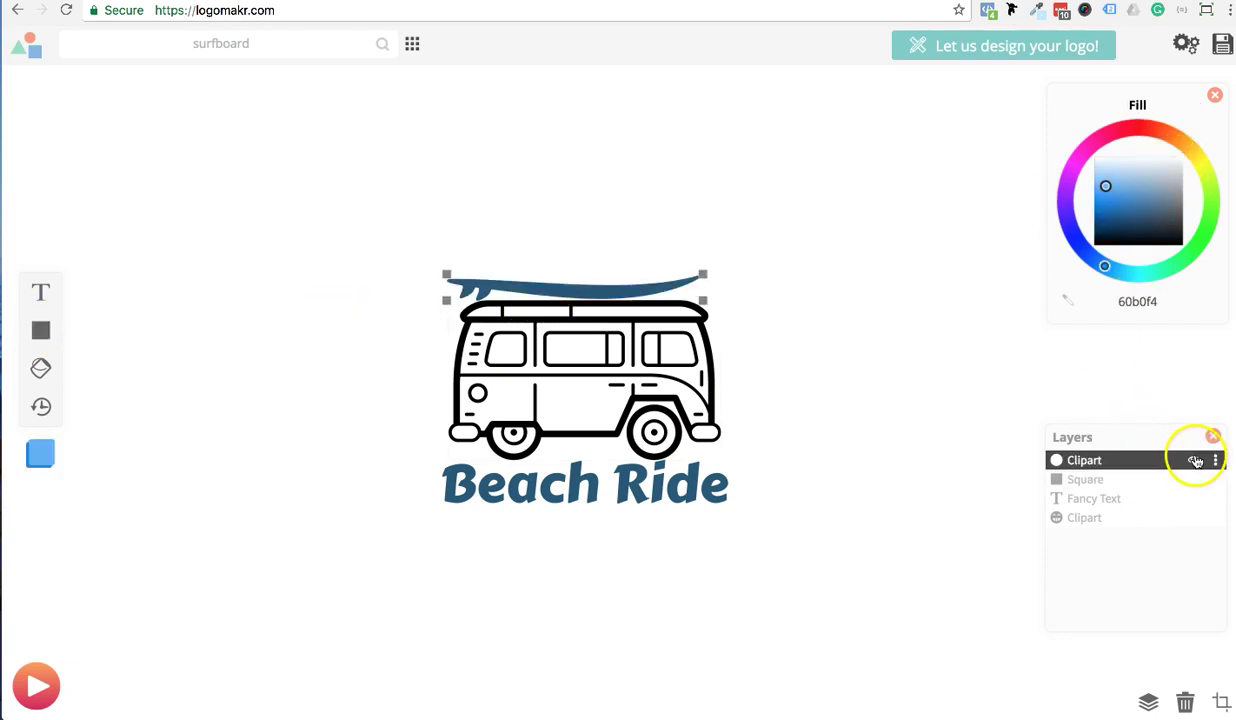
Deselect the surfboard and select the bus clipart.
{"action": "left_click", "coordinate": [772, 316]}
{"action": "left_click_drag", "start_coordinate": [523, 263], "coordinate": [834, 268]}
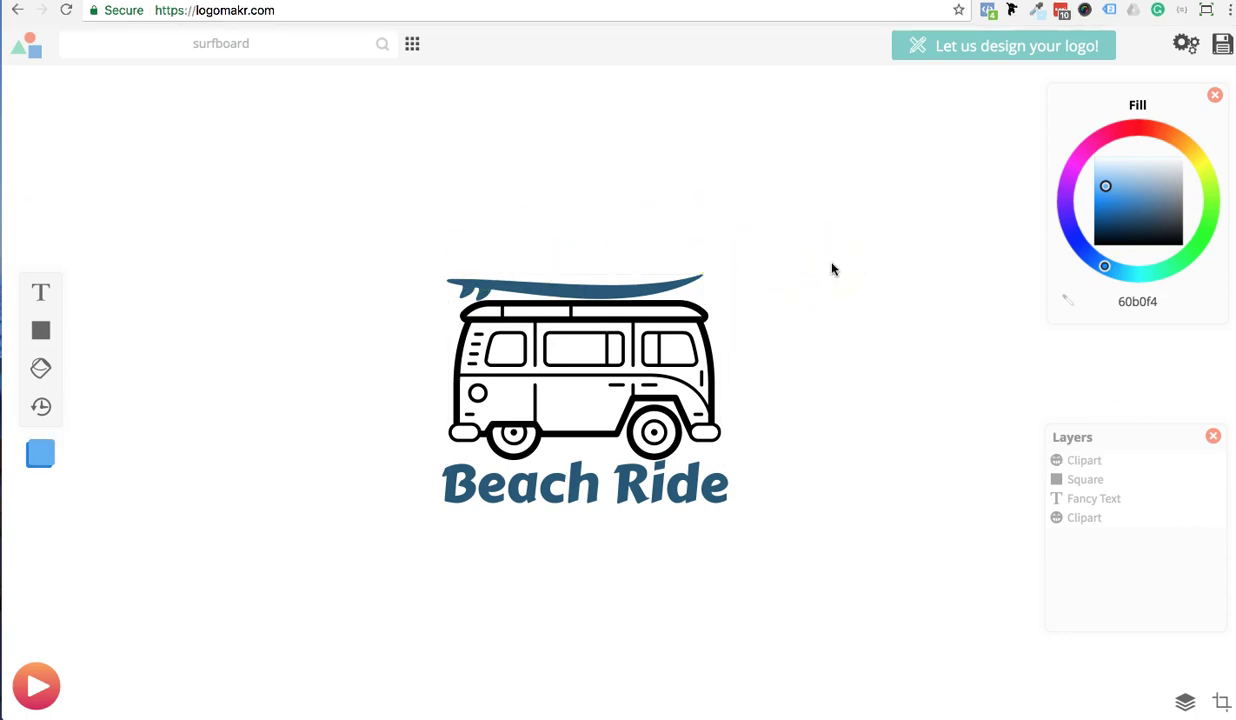
{"action": "left_click", "coordinate": [698, 279]}
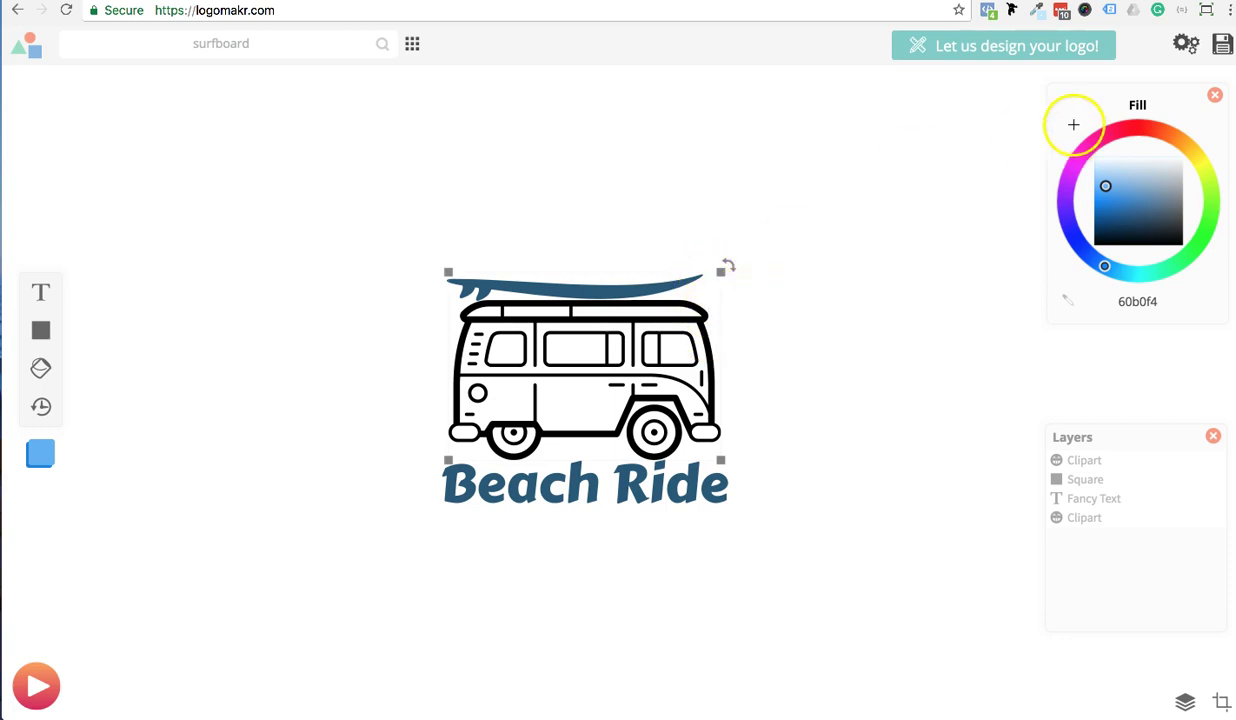
Download the free credited PNG LogoMakr_1DqYuM.png, inspect the block behind the surfboard, then close the dialog.
{"action": "left_click", "coordinate": [1222, 44]}
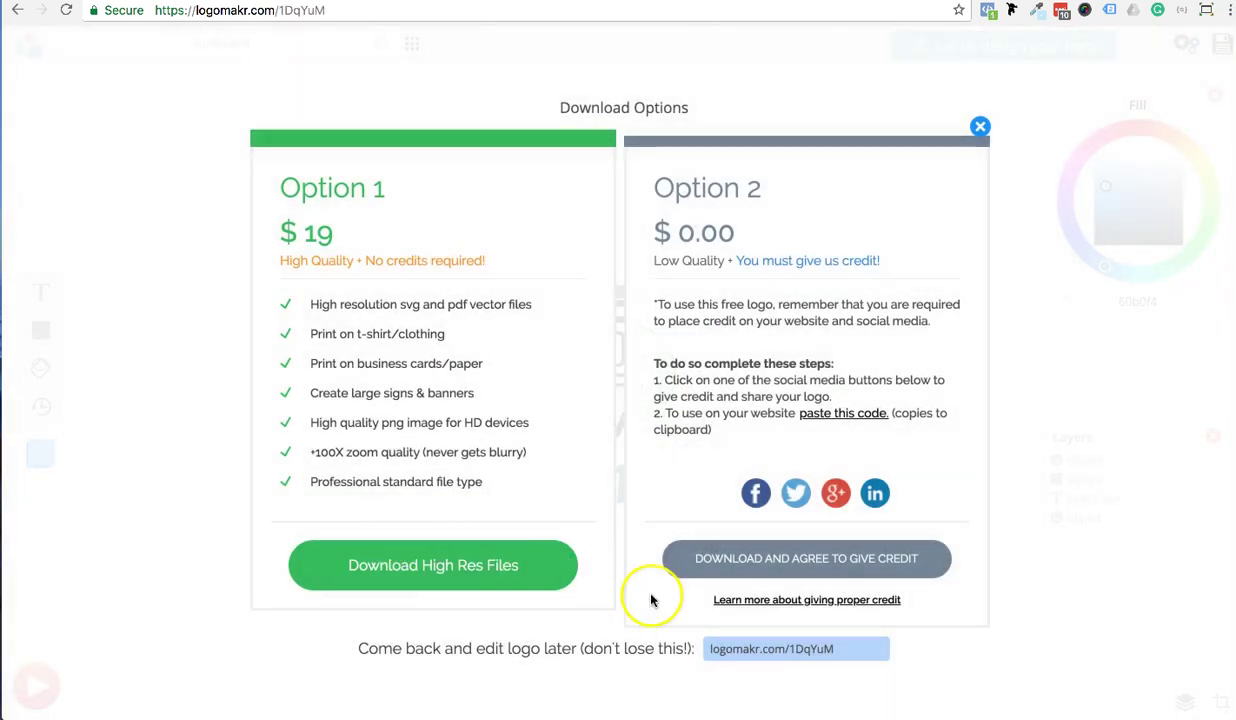
{"action": "left_click", "coordinate": [726, 570]}
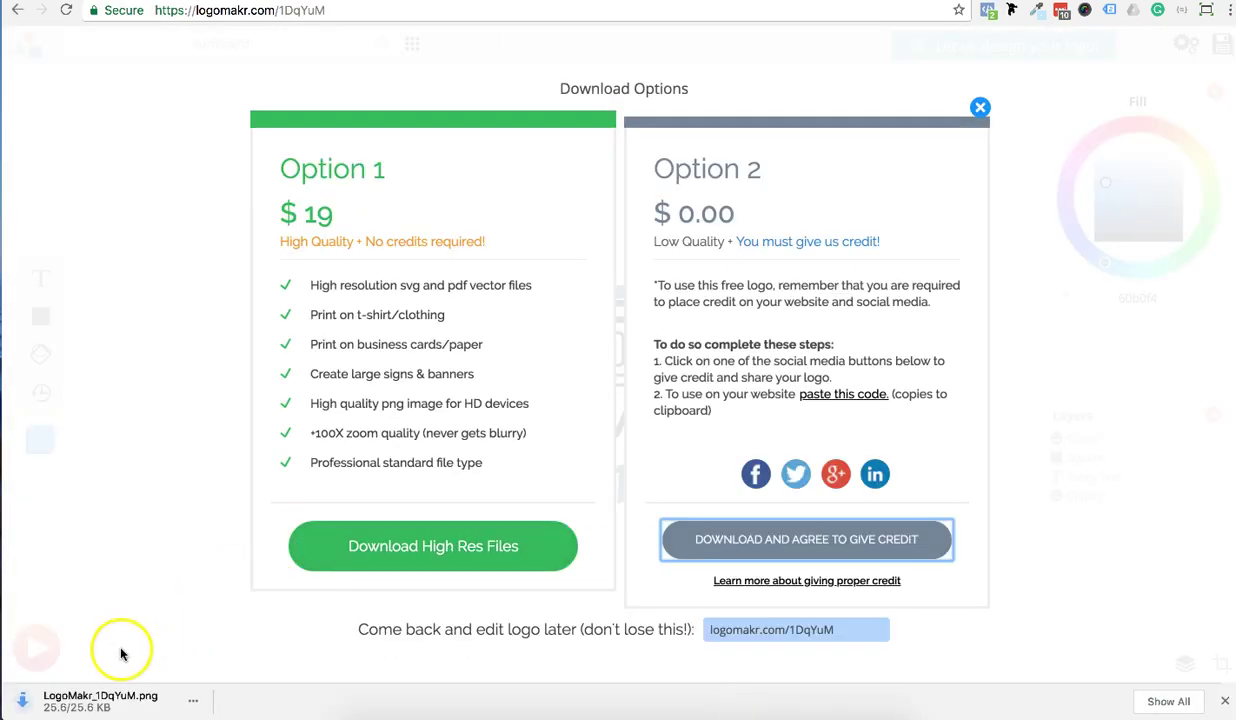
{"action": "left_click", "coordinate": [100, 697]}
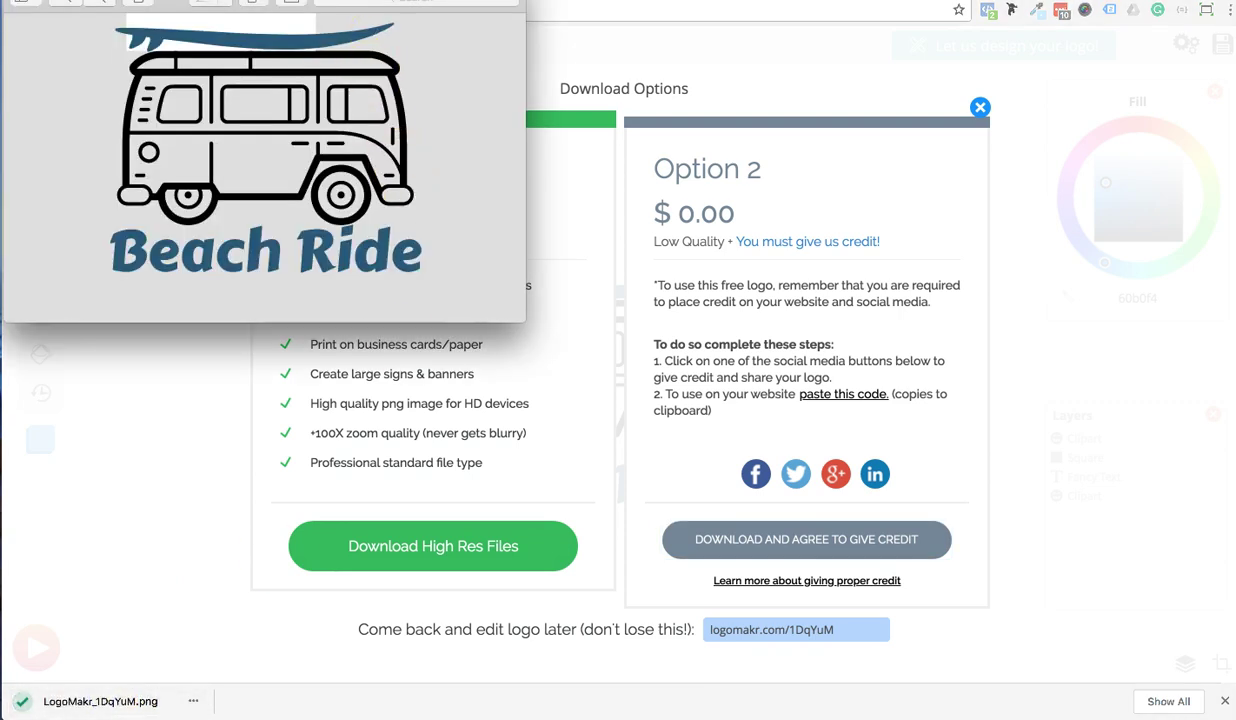
{"action": "left_click_drag", "start_coordinate": [396, 2], "coordinate": [740, 172]}
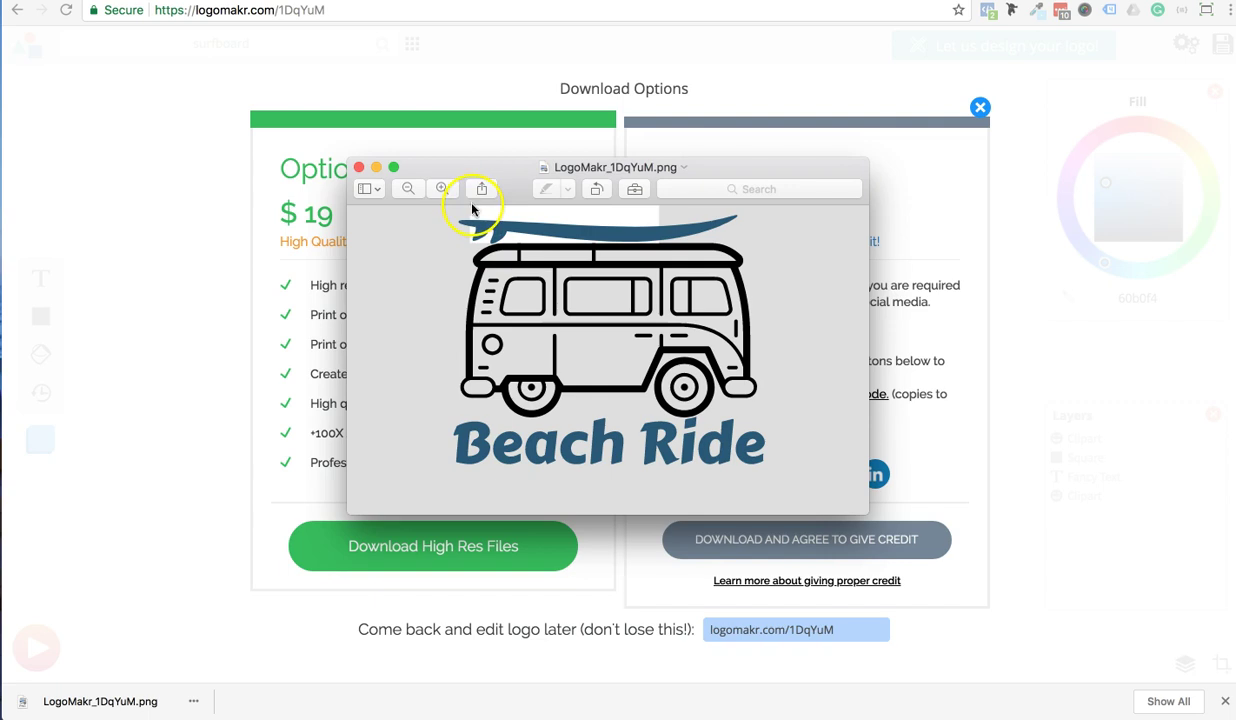
{"action": "left_click_drag", "start_coordinate": [470, 208], "coordinate": [665, 238]}
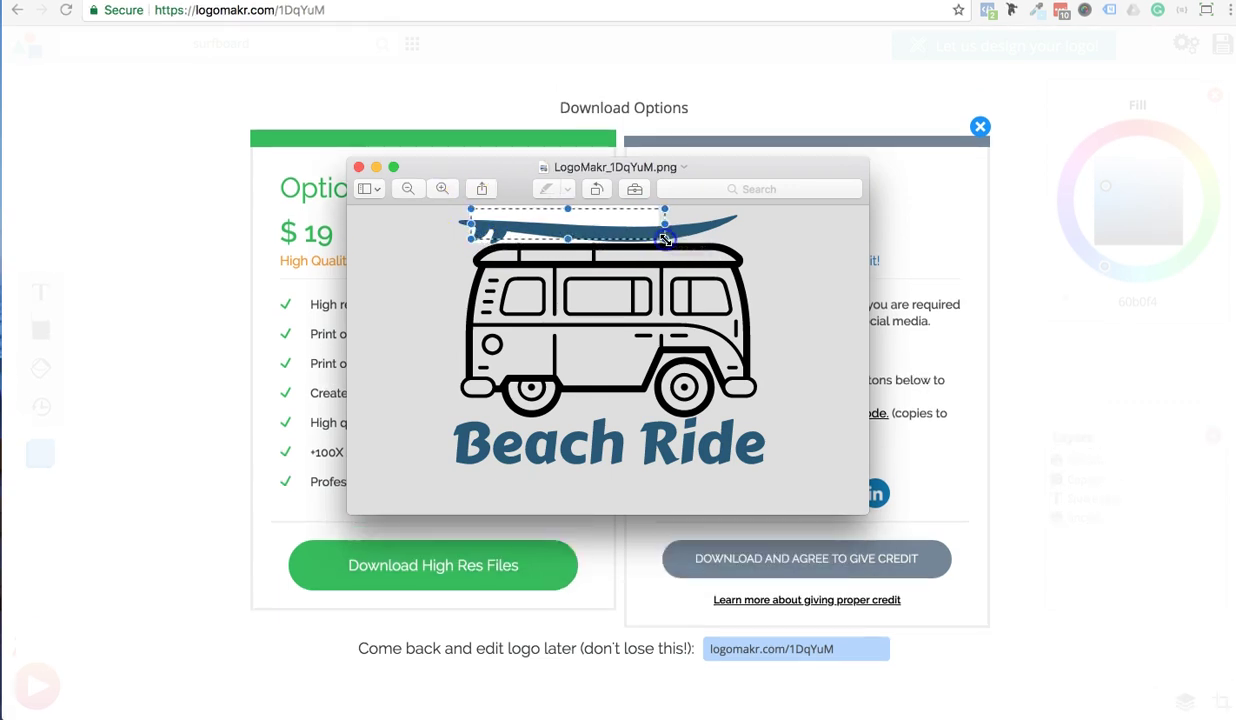
{"action": "left_click", "coordinate": [358, 170]}
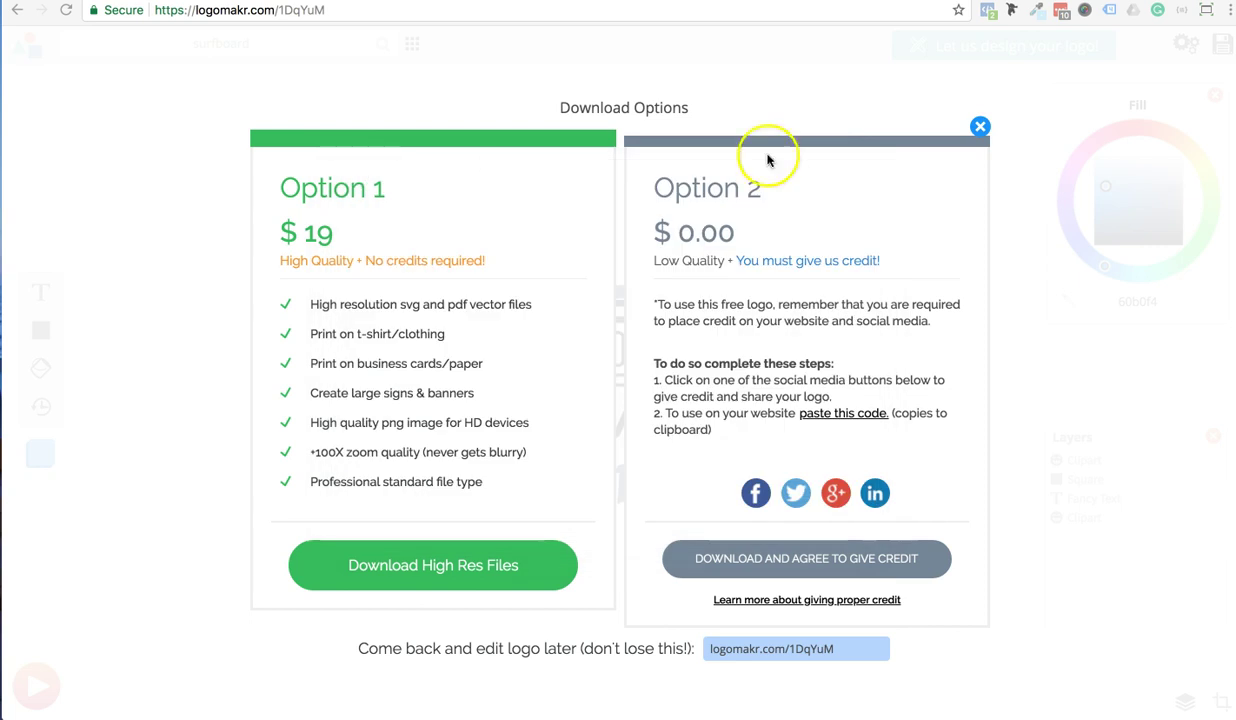
{"action": "left_click", "coordinate": [982, 128]}
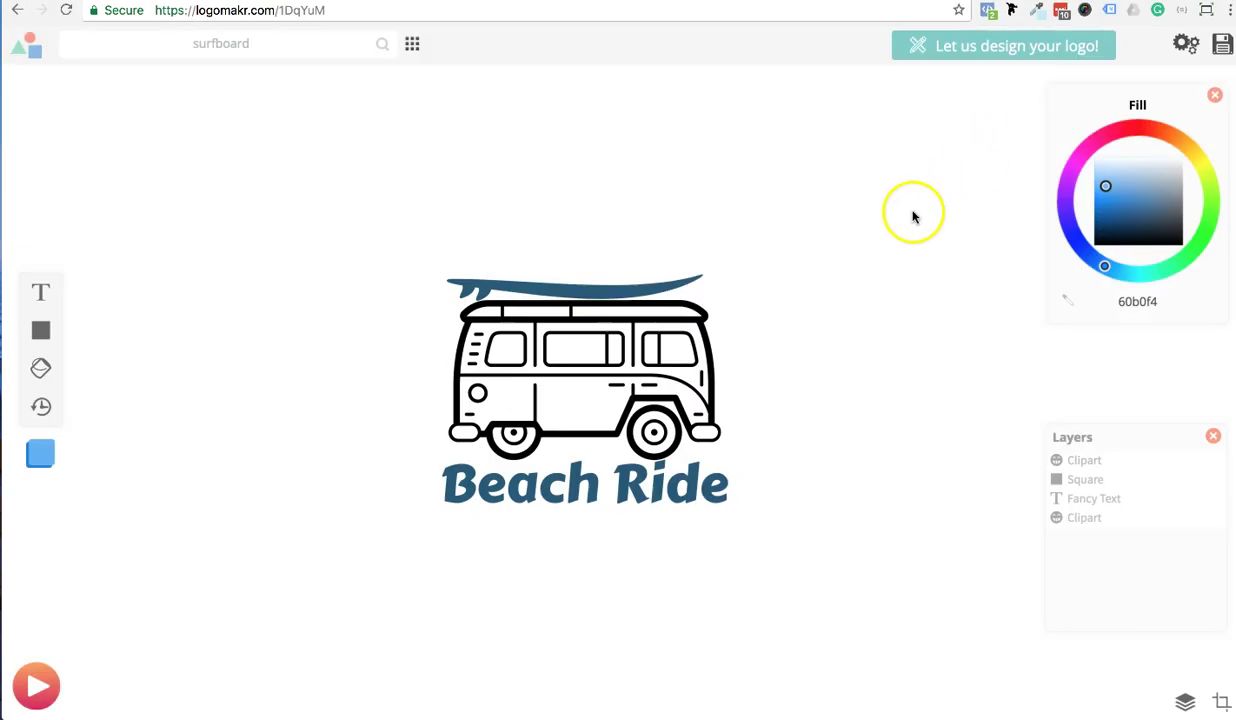
Set the 1432 × 754 background to a white (ffffff) Color Fill, after briefly trying black.
{"action": "left_click", "coordinate": [1183, 46]}
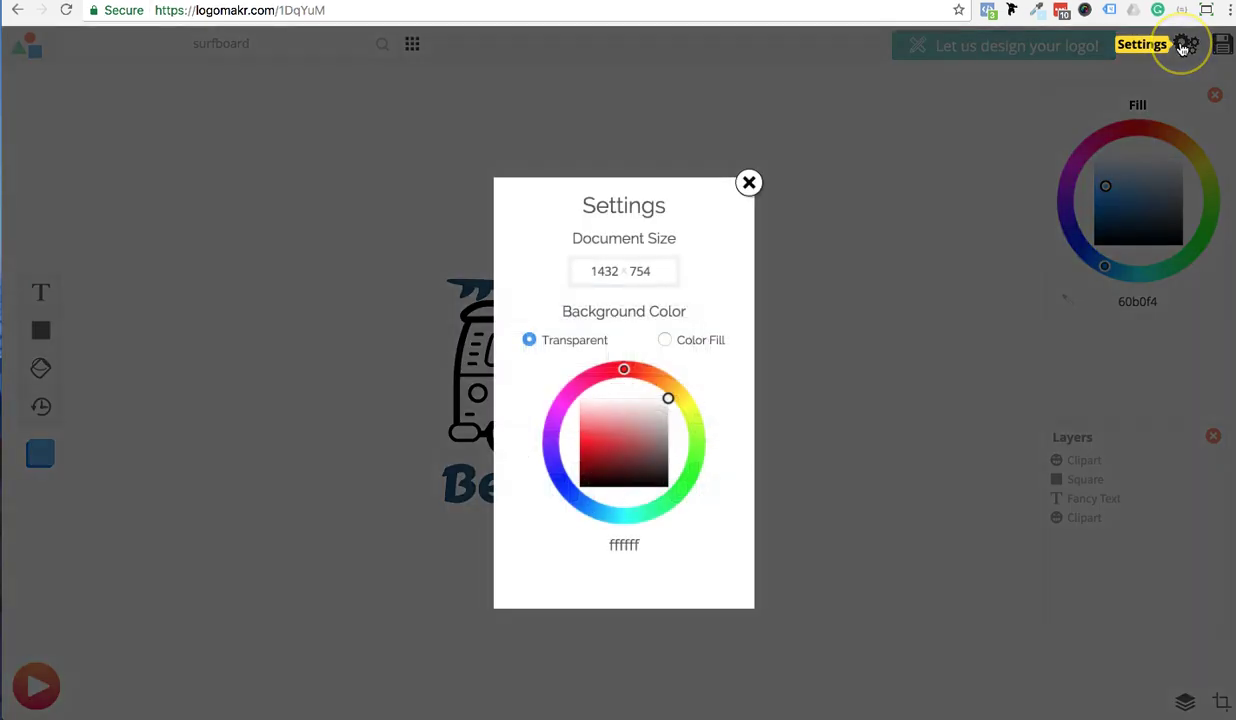
{"action": "left_click", "coordinate": [666, 342]}
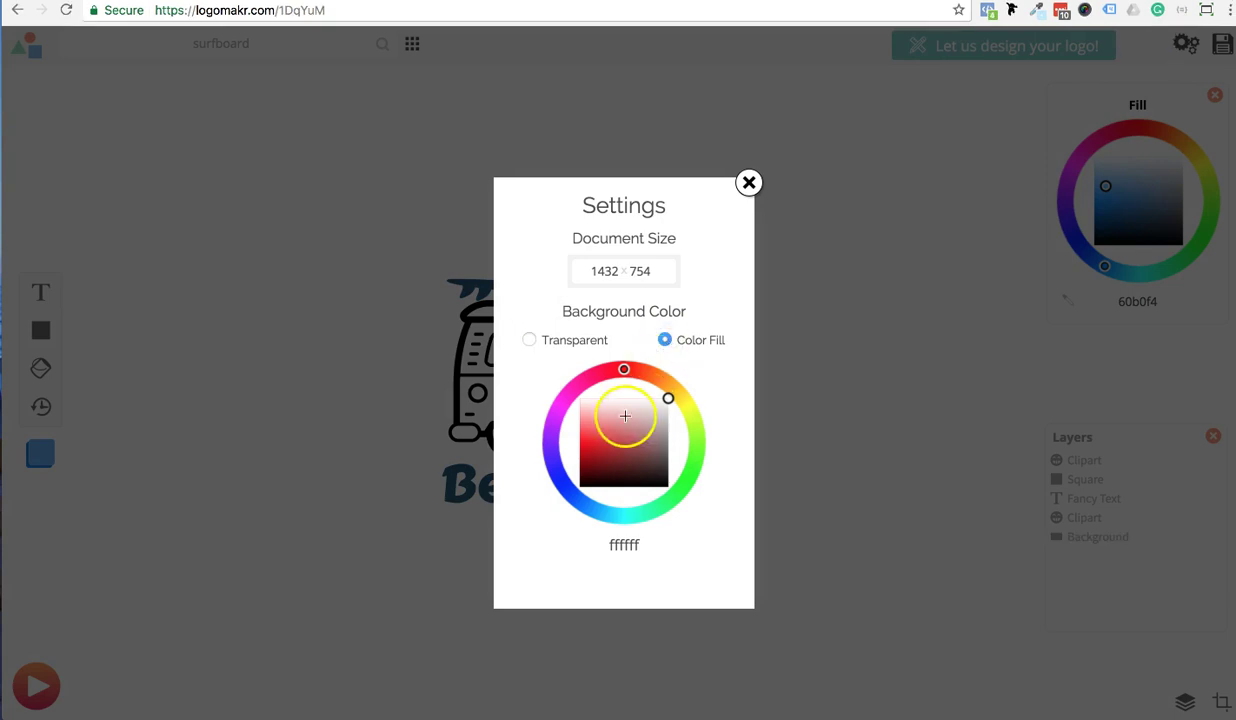
{"action": "left_click", "coordinate": [621, 394]}
{"action": "left_click", "coordinate": [626, 393]}
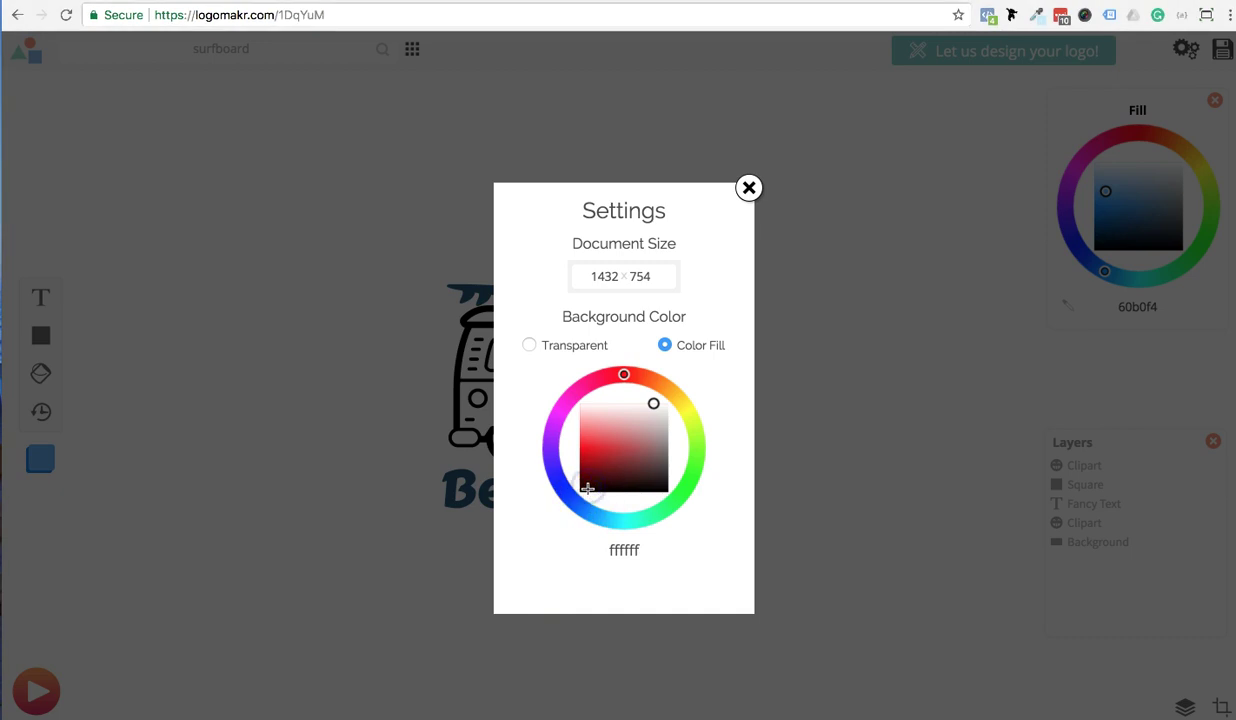
{"action": "left_click", "coordinate": [588, 490]}
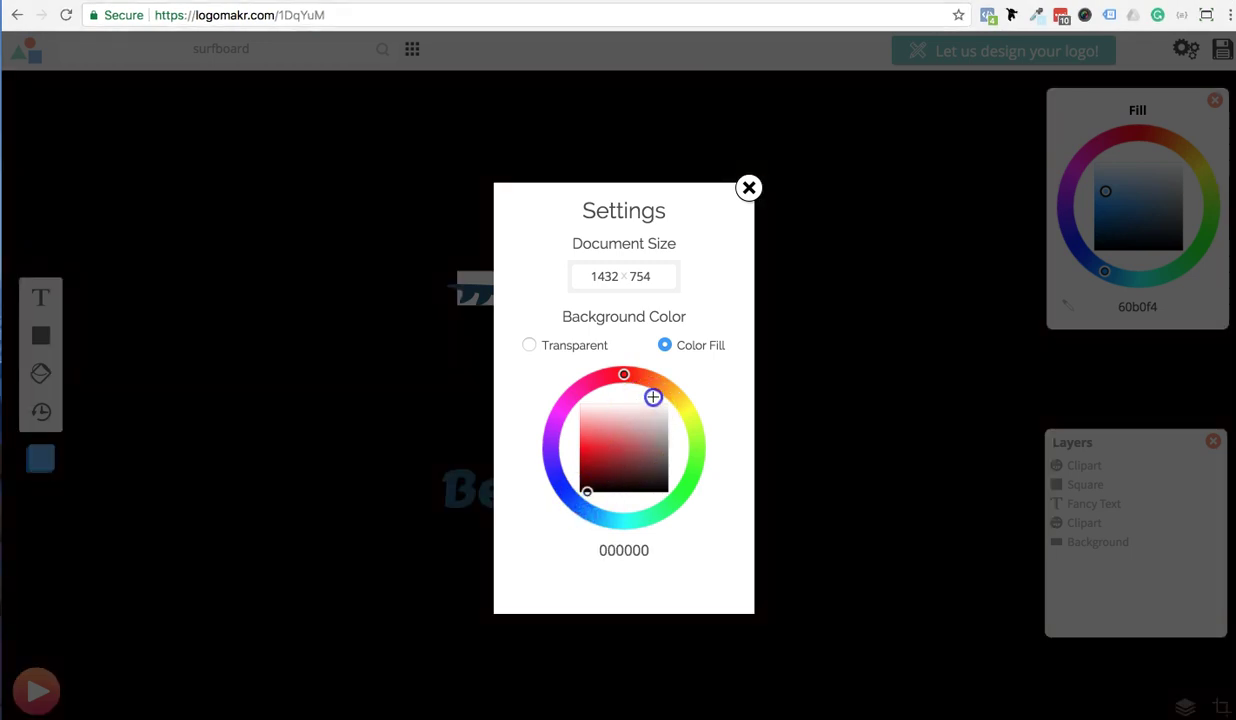
{"action": "left_click", "coordinate": [650, 405]}
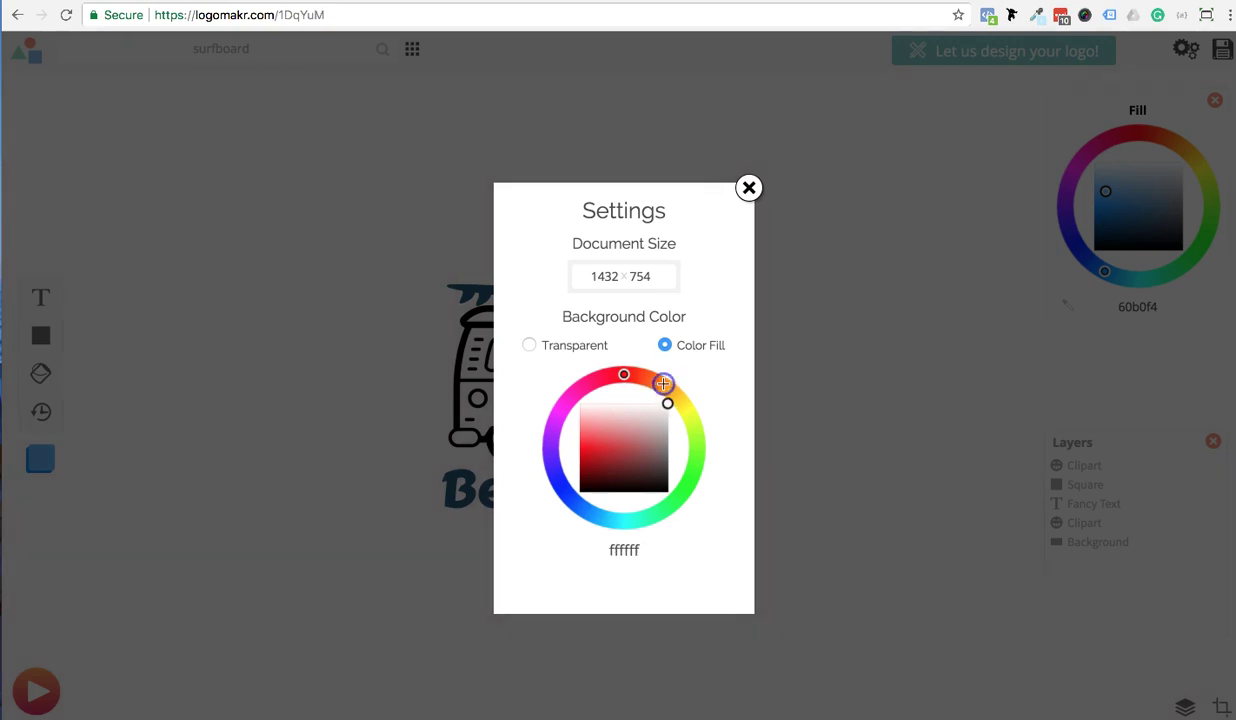
{"action": "left_click", "coordinate": [749, 188]}
{"action": "mouse_move", "coordinate": [751, 193]}
{"action": "left_mouse_down"}
{"action": "mouse_move", "coordinate": [775, 229]}
{"action": "mouse_move", "coordinate": [607, 221]}
{"action": "mouse_move", "coordinate": [474, 149]}
{"action": "mouse_move", "coordinate": [371, 178]}
{"action": "left_mouse_up"}
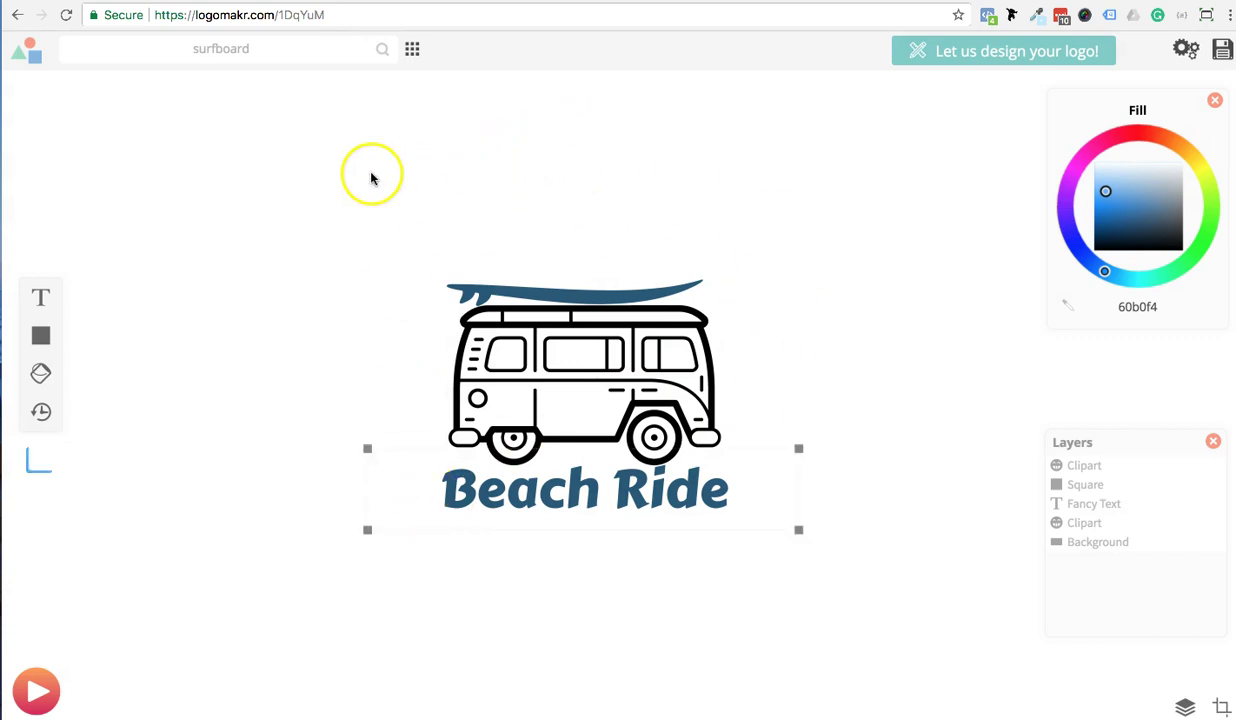
Pull the right, left and bottom crop edges in to frame the logo at about 368 × 295 px.
{"action": "left_click", "coordinate": [277, 121]}
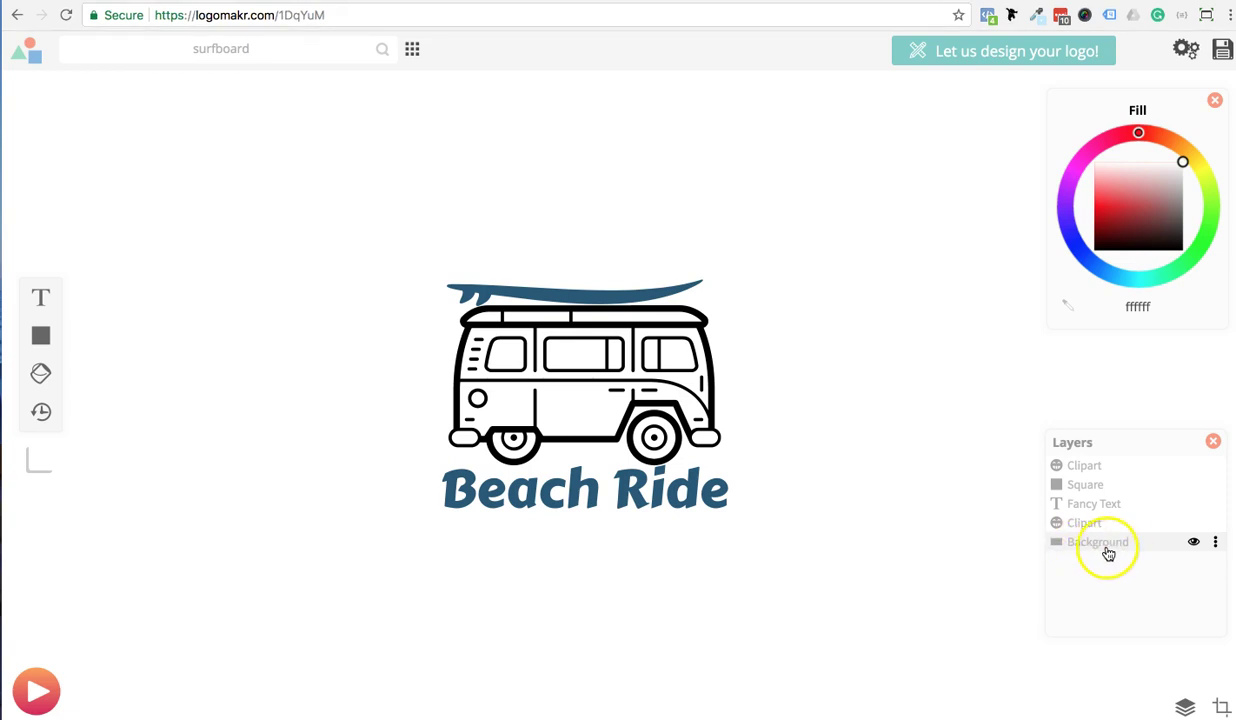
{"action": "left_click", "coordinate": [1222, 708]}
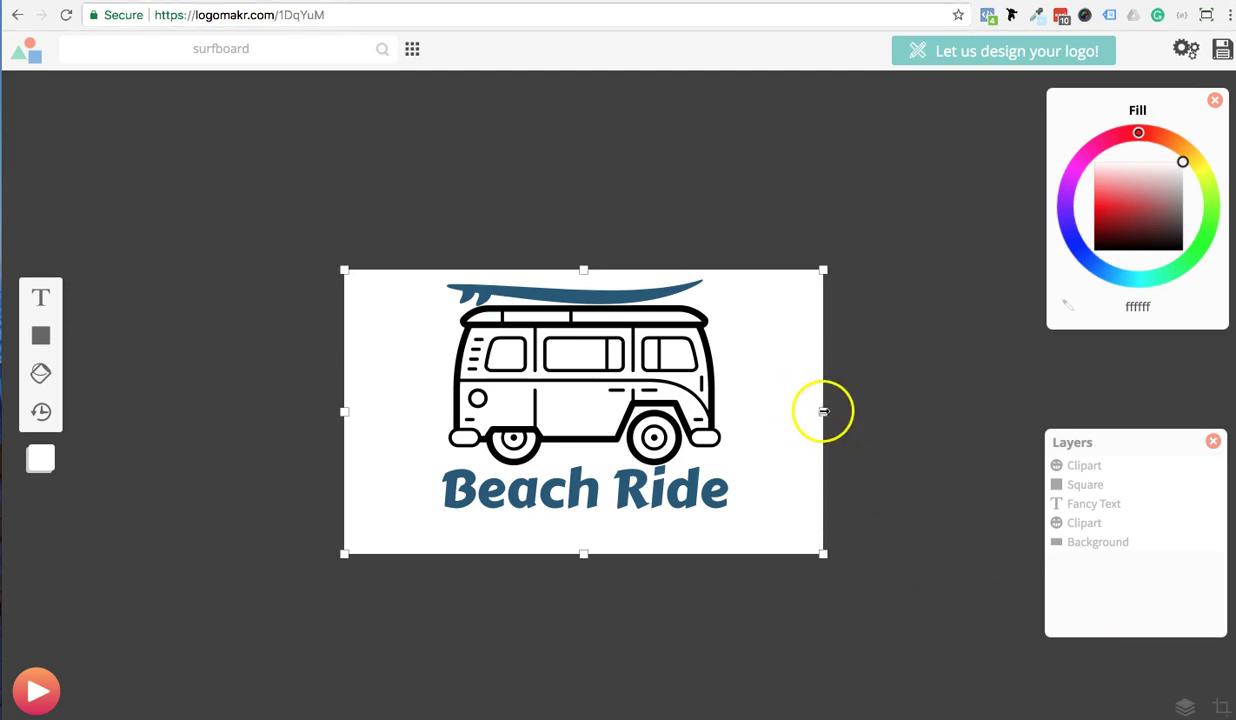
{"action": "left_click_drag", "start_coordinate": [805, 407], "coordinate": [748, 410]}
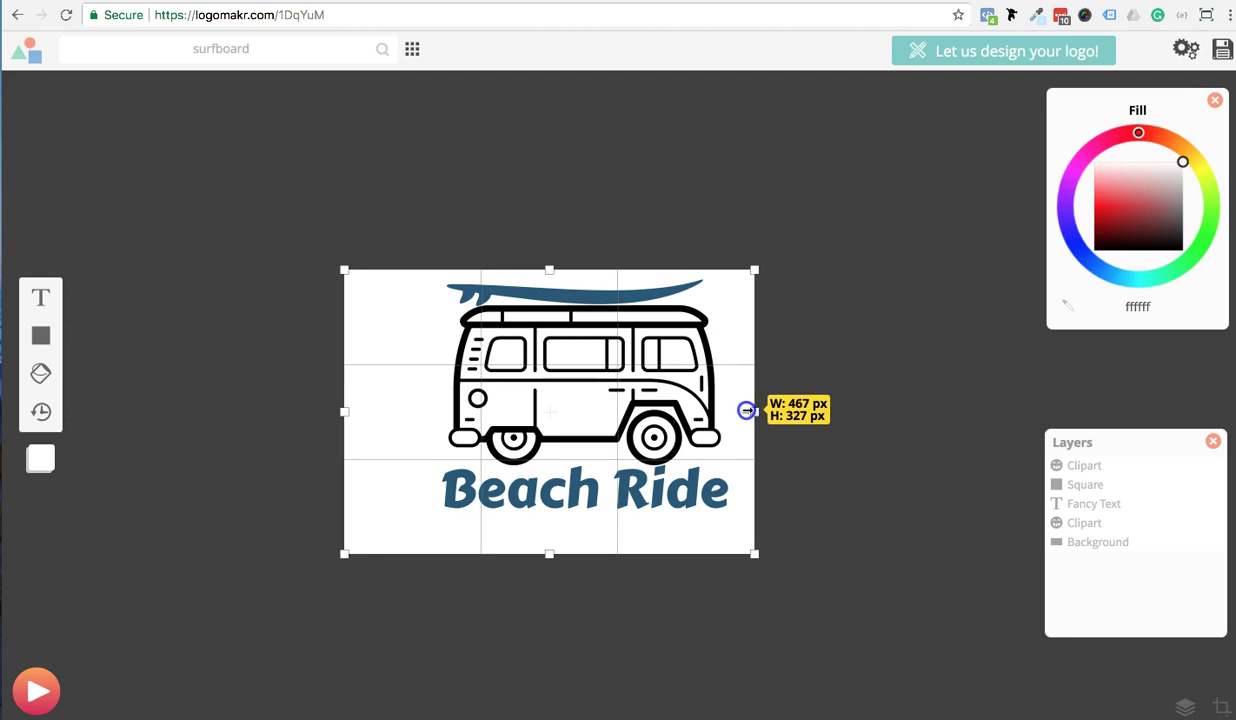
{"action": "left_click_drag", "start_coordinate": [747, 410], "coordinate": [739, 410]}
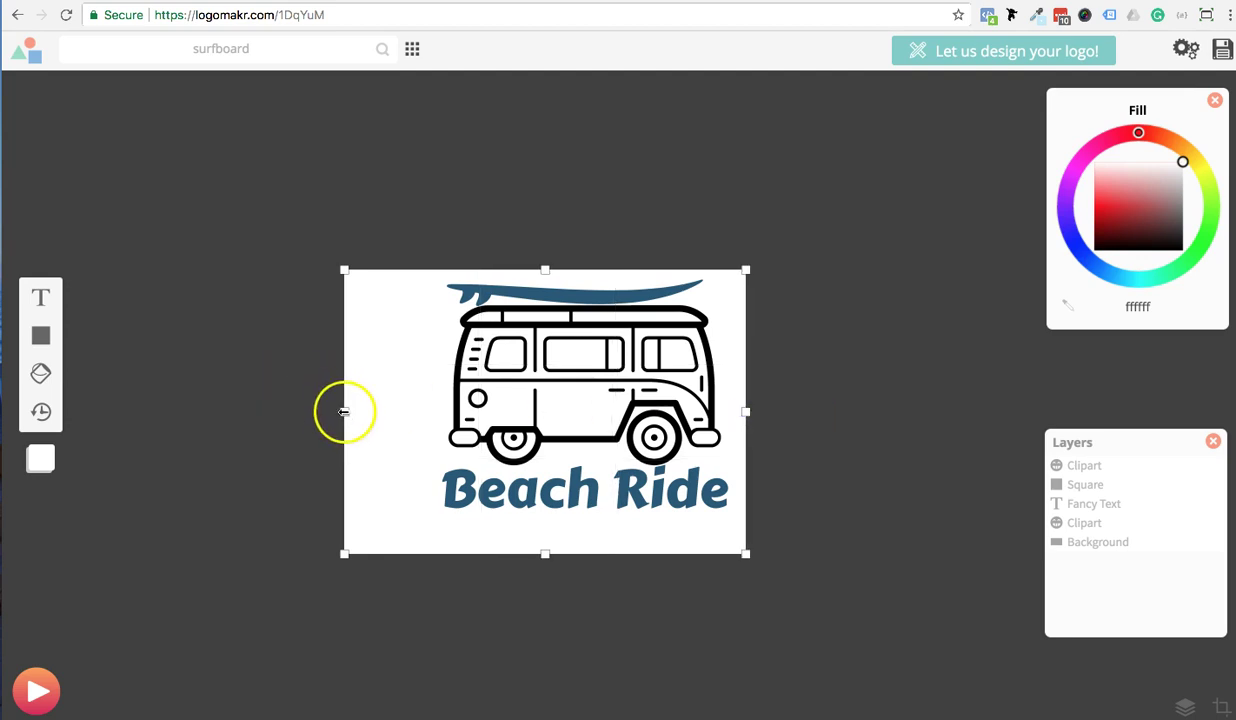
{"action": "left_click_drag", "start_coordinate": [361, 411], "coordinate": [428, 409]}
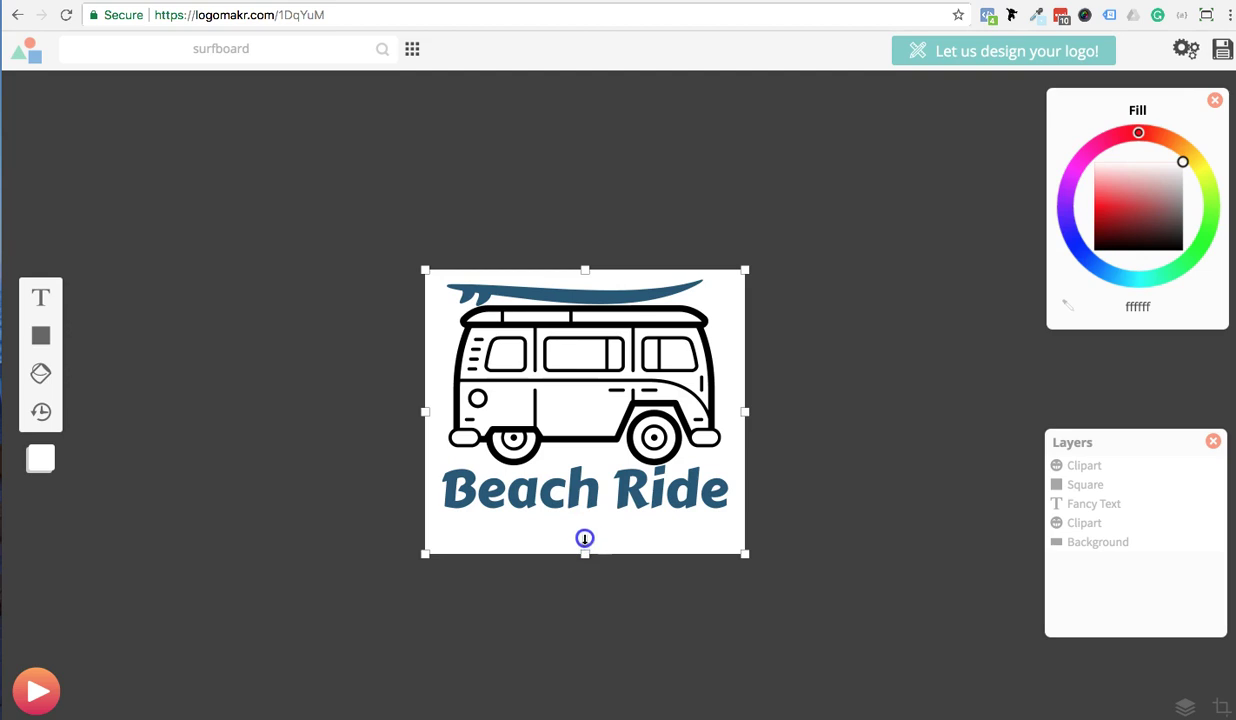
{"action": "mouse_move", "coordinate": [585, 539]}
{"action": "left_mouse_down"}
{"action": "mouse_move", "coordinate": [580, 511]}
{"action": "mouse_move", "coordinate": [580, 522]}
{"action": "left_mouse_up"}
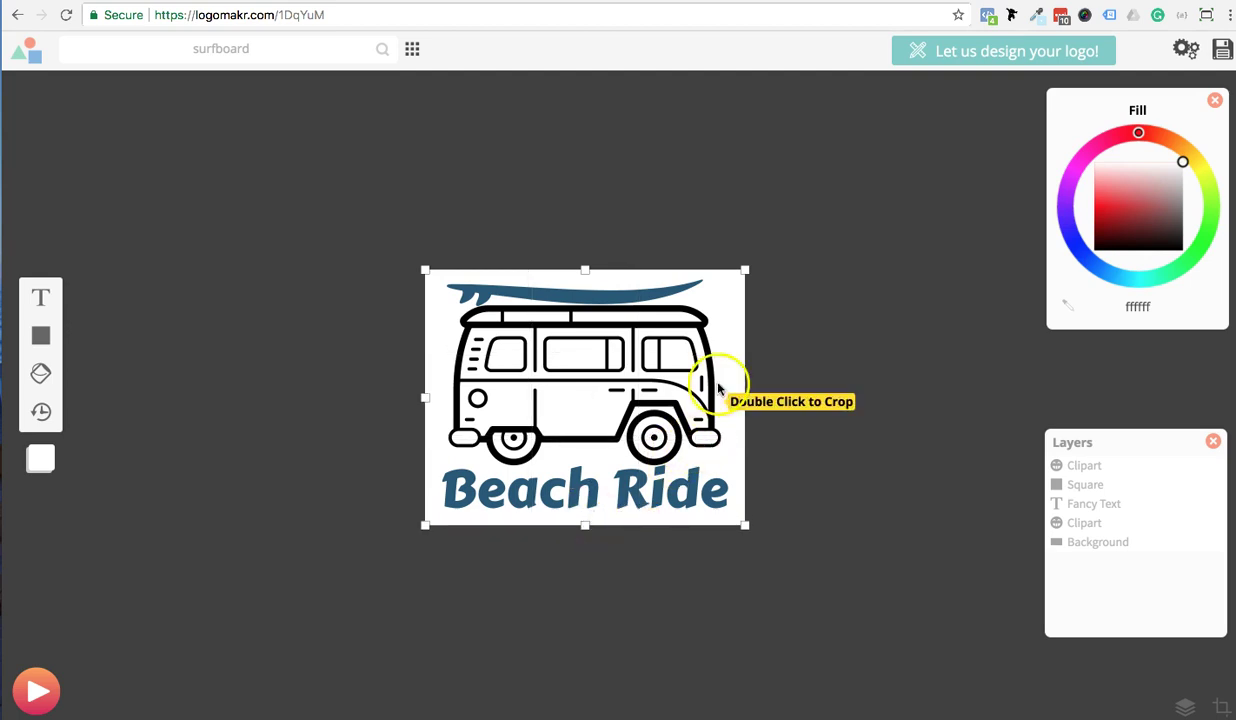
{"action": "double_click", "coordinate": [576, 432]}
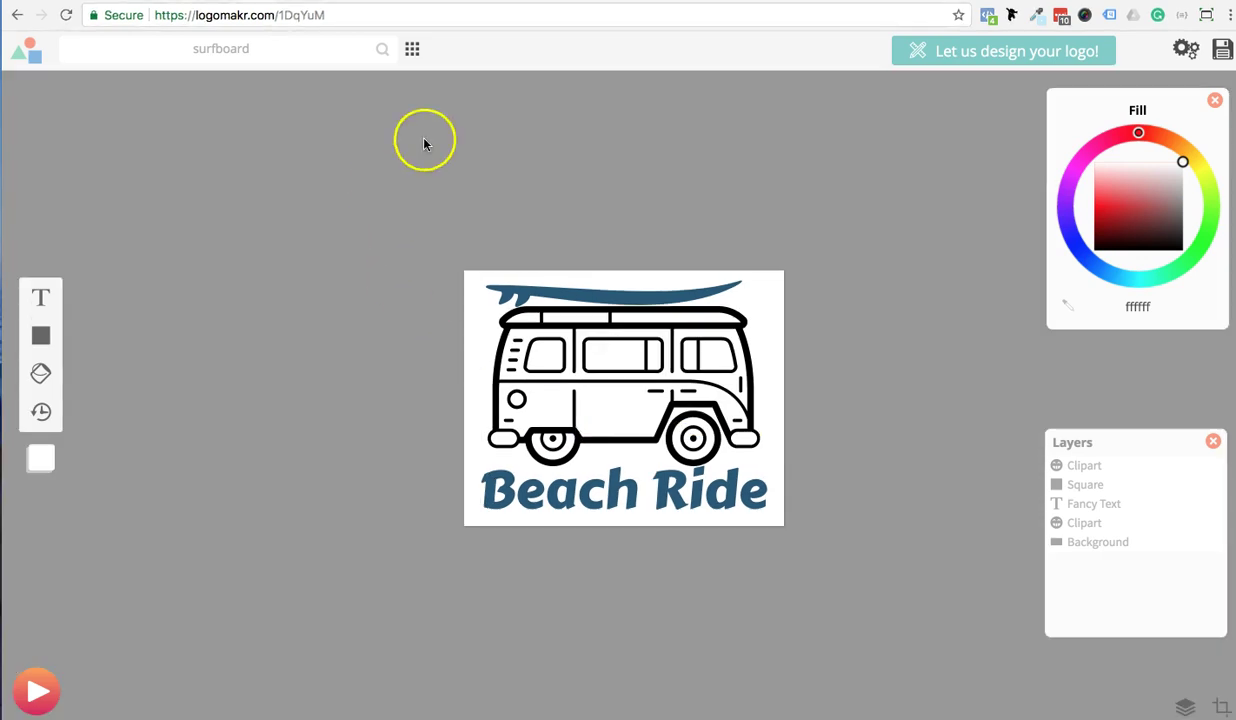
Download the cropped logo as the credited PNG LogoMakr_24VvpJ.png, check it, then close the dialog.
{"action": "left_click", "coordinate": [607, 444]}
{"action": "left_click", "coordinate": [908, 259]}
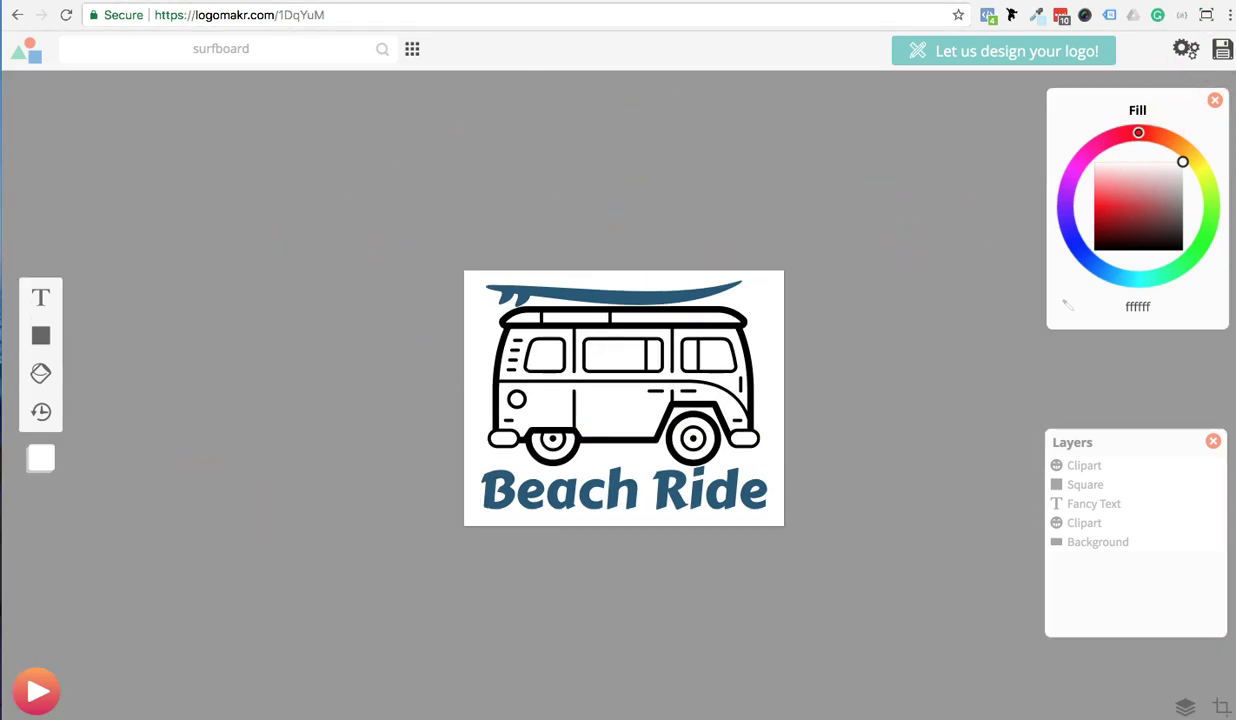
{"action": "left_click", "coordinate": [1224, 52]}
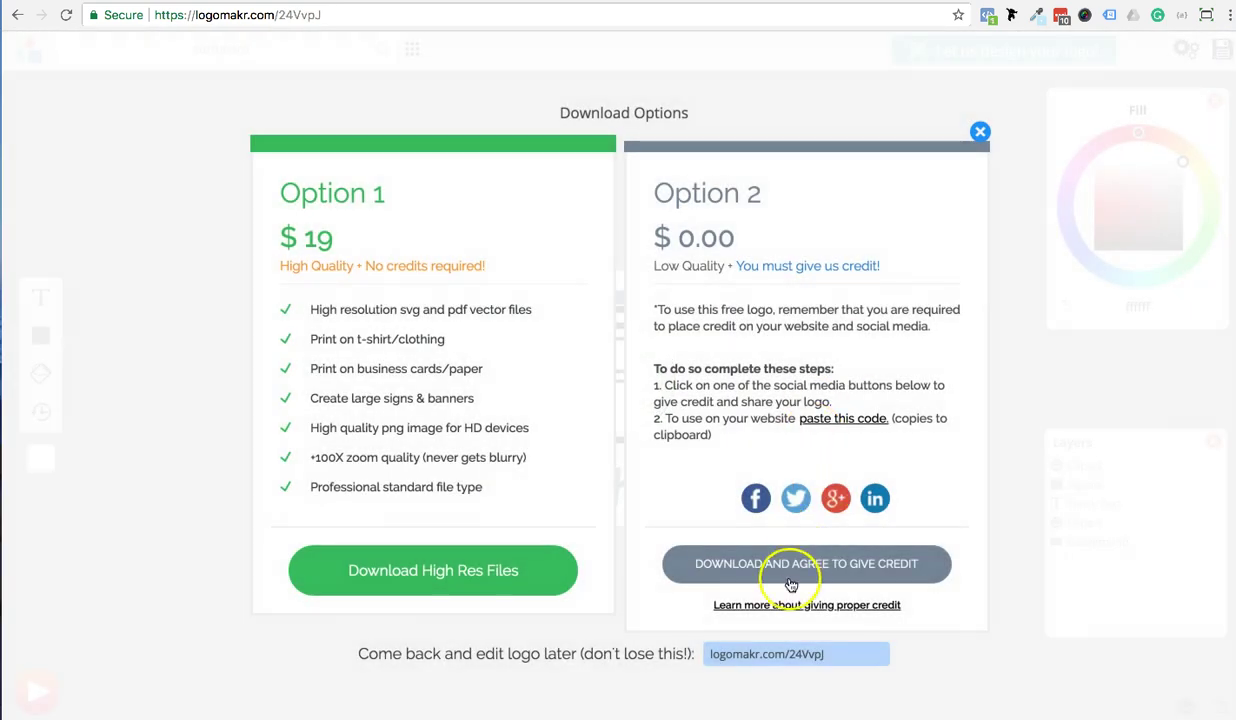
{"action": "left_click", "coordinate": [790, 572]}
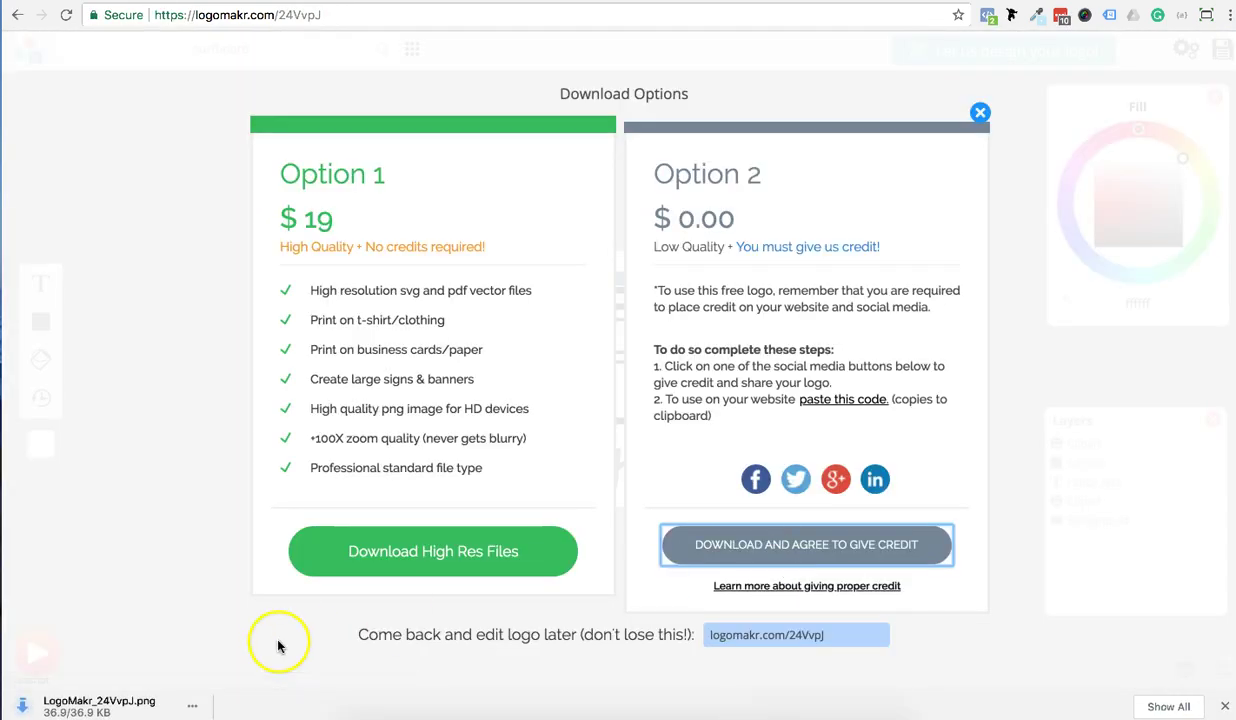
{"action": "left_click", "coordinate": [110, 708]}
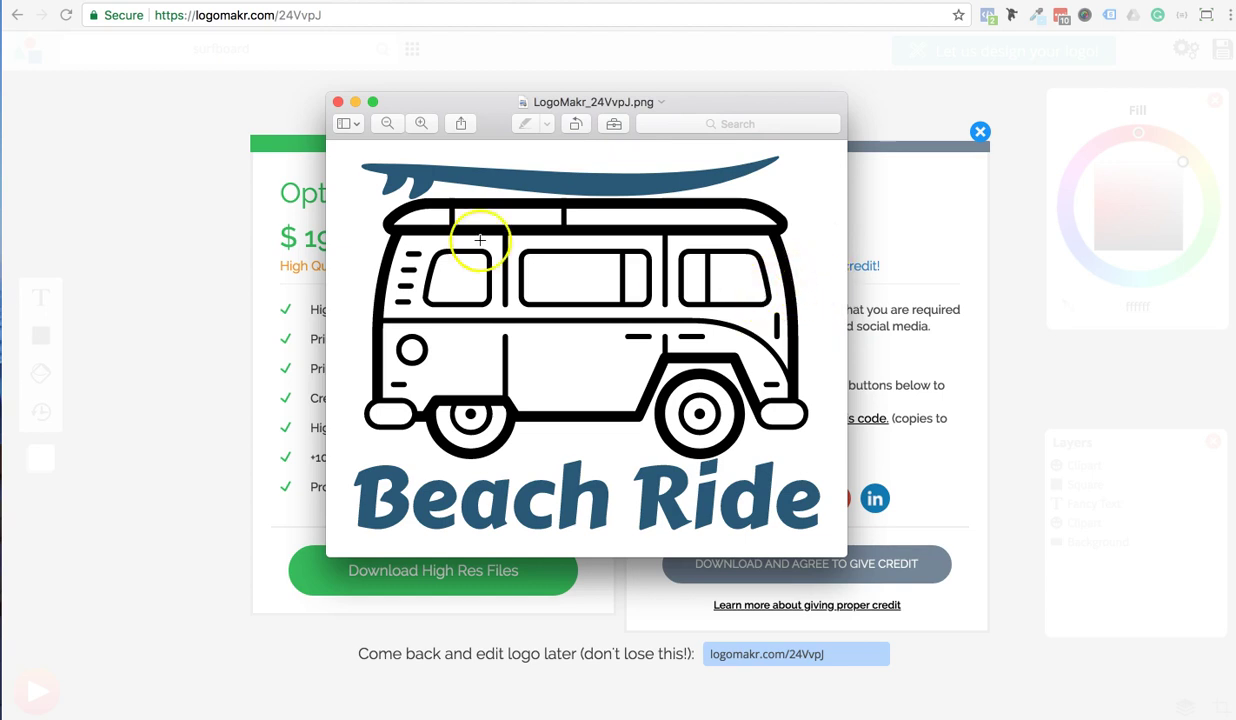
{"action": "left_click", "coordinate": [339, 102]}
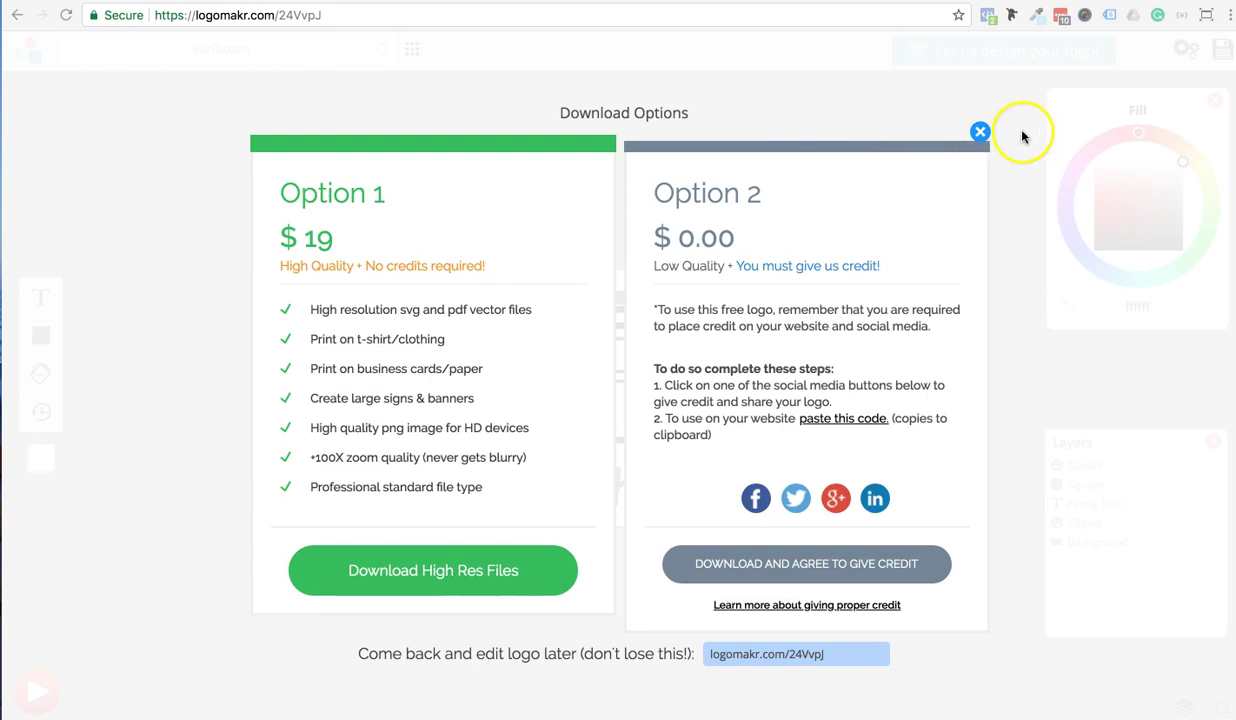
{"action": "left_click", "coordinate": [983, 133]}
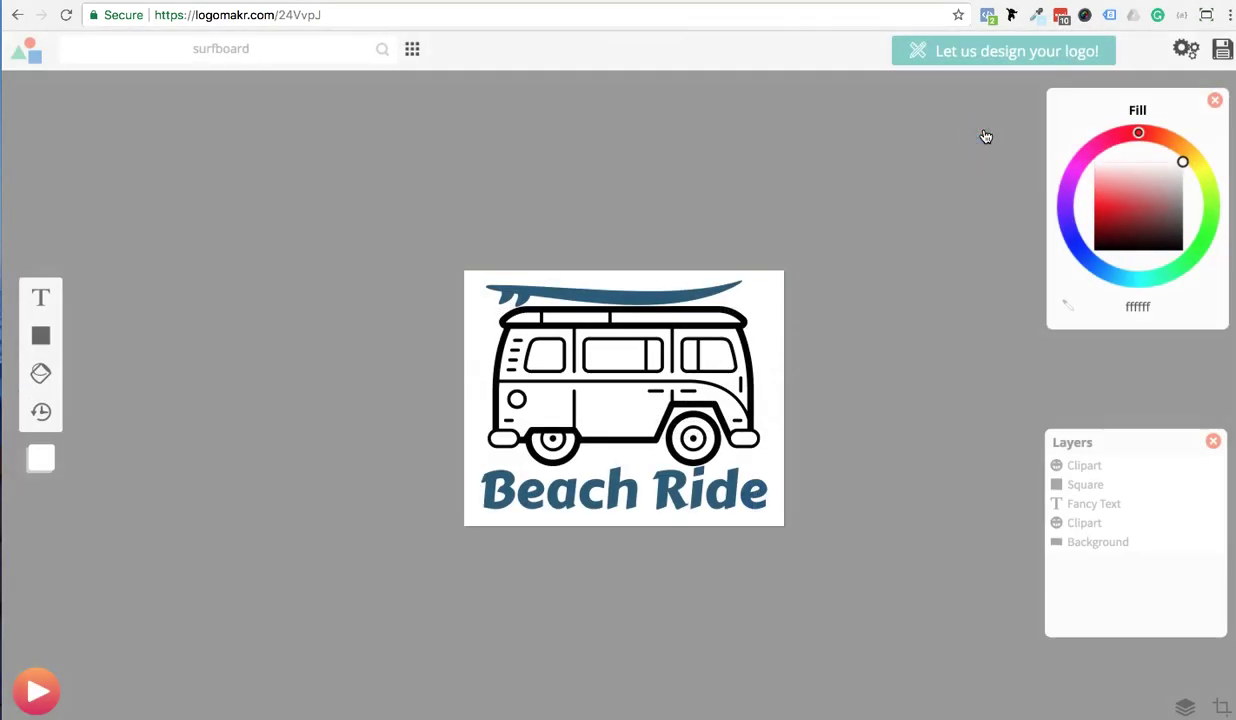
{"action": "left_click", "coordinate": [651, 435]}
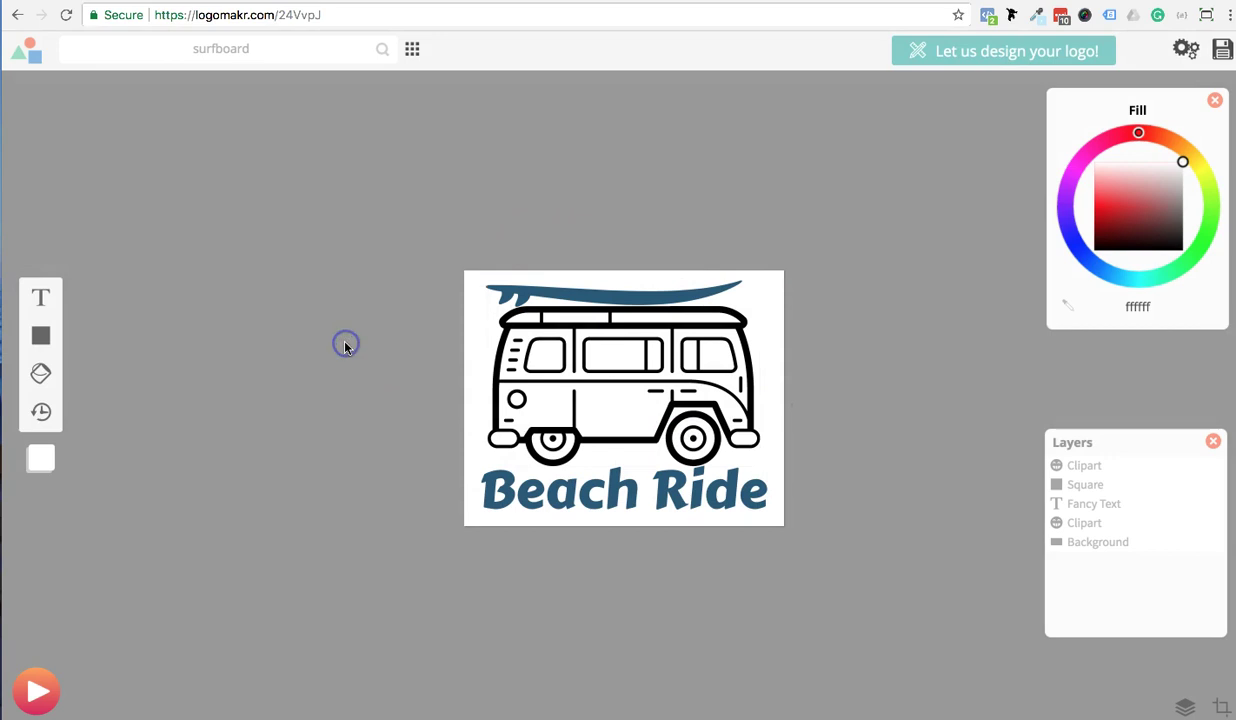